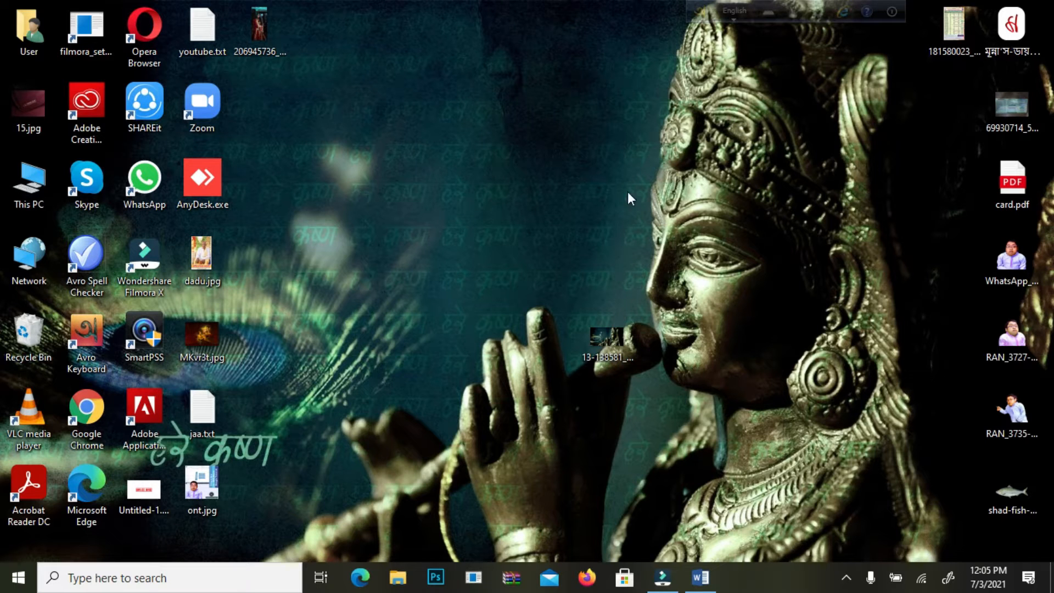
Step: Open Chrome with the Person 1 profile and search Google for "graph chart m/s word"
double_click(103, 409)
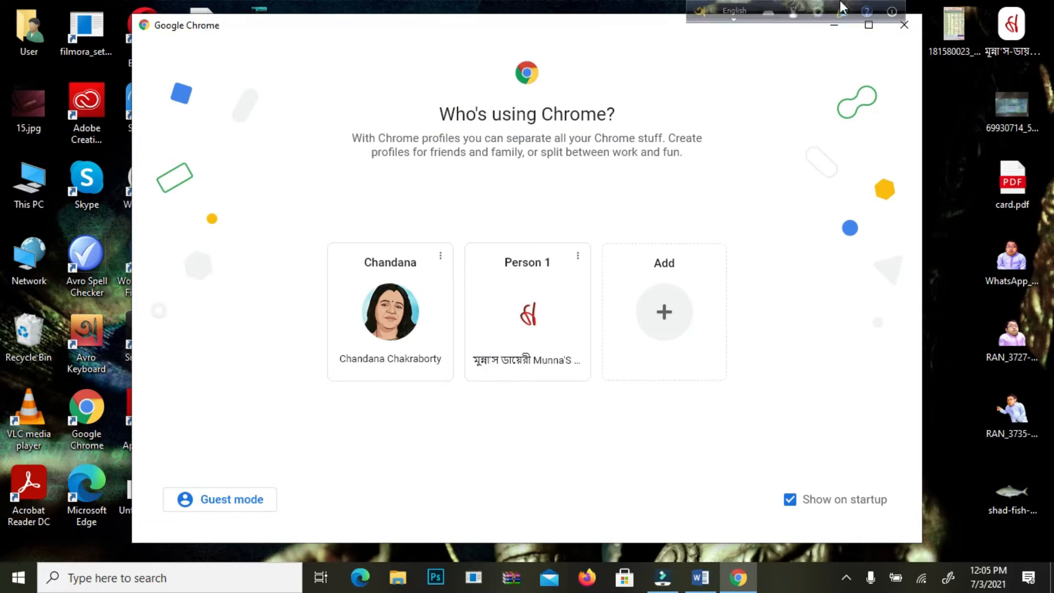
click(525, 311)
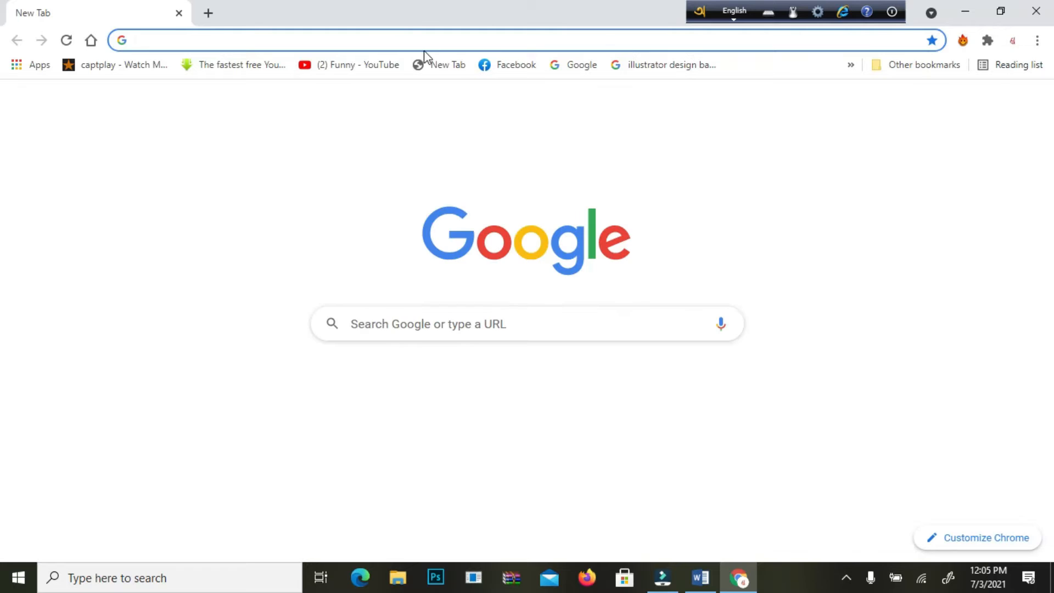
click(482, 319)
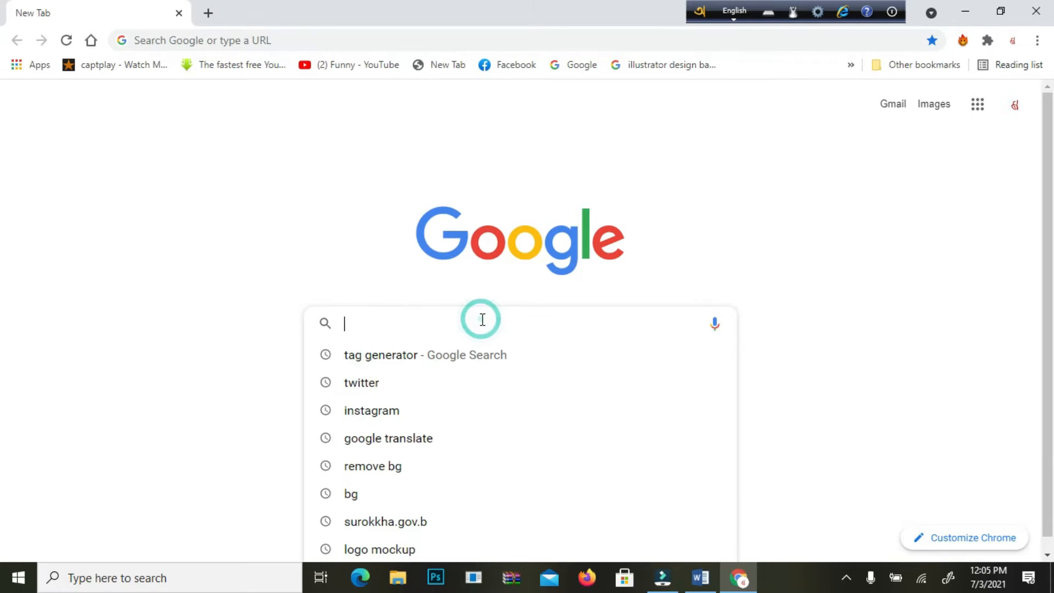
text(gra)
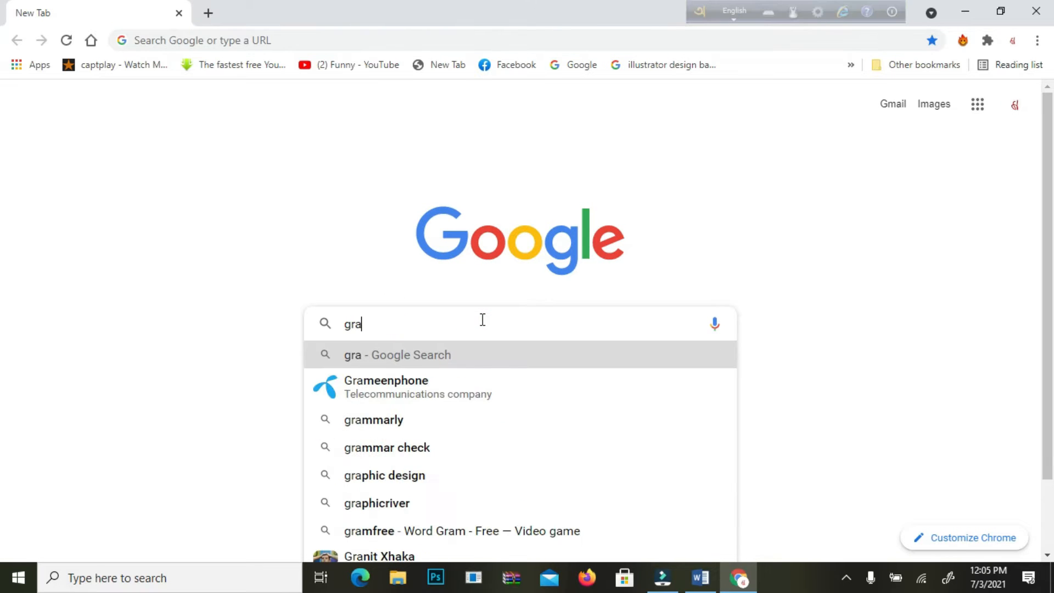
text(ph)
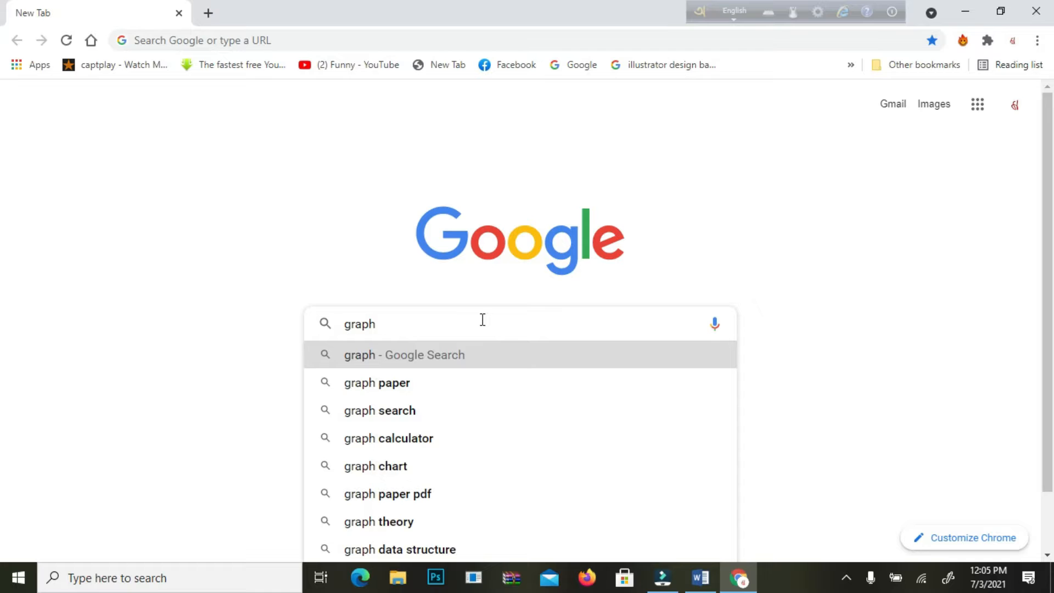
text( ch)
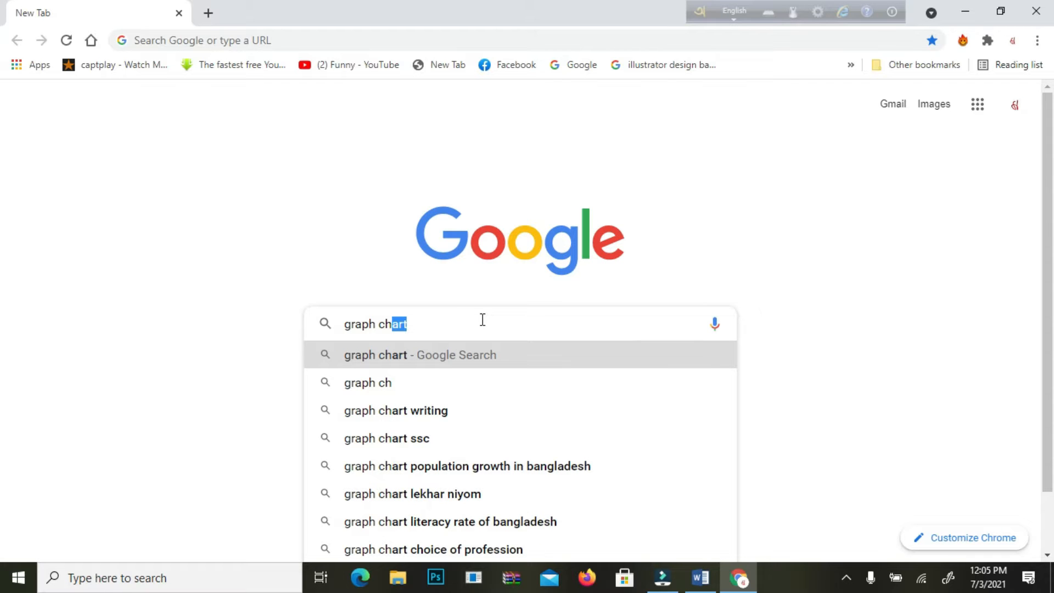
key(Down)
key(Down)
key(Down)
key(BackSpace)
key(BackSpace)
key(BackSpace)
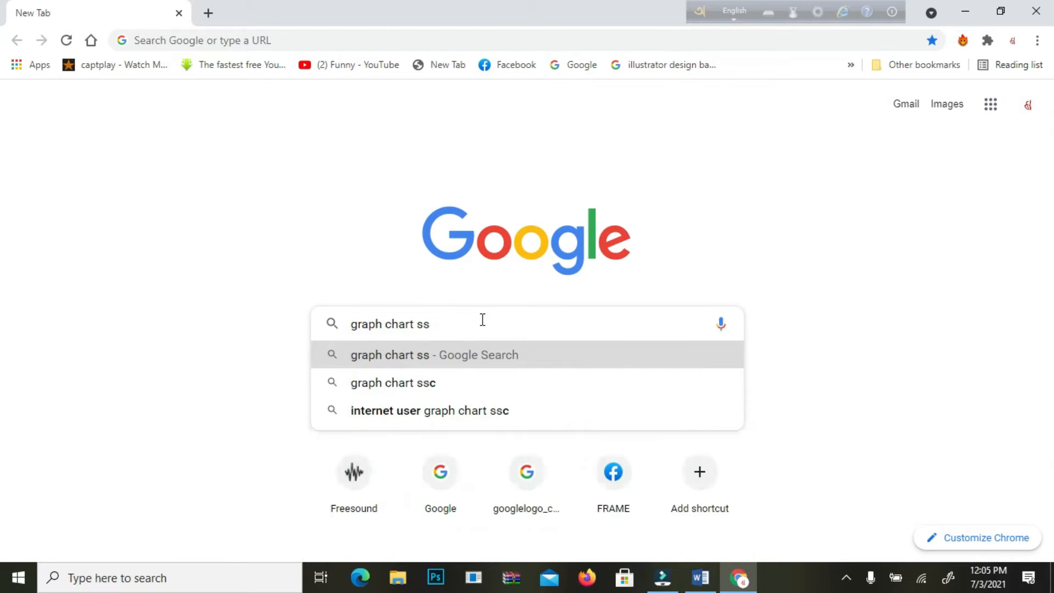
text(m)
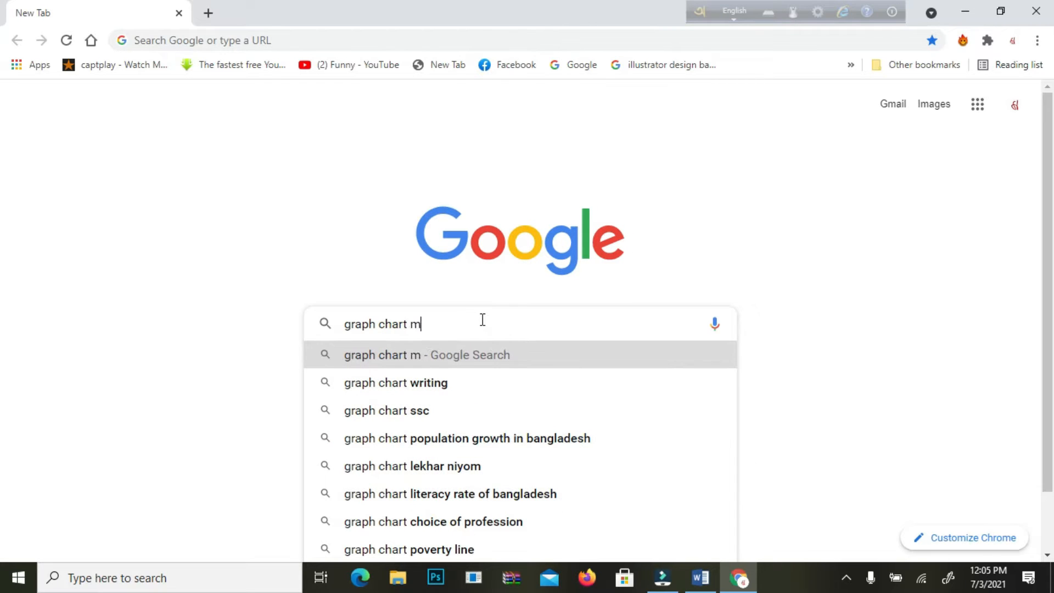
text(/s )
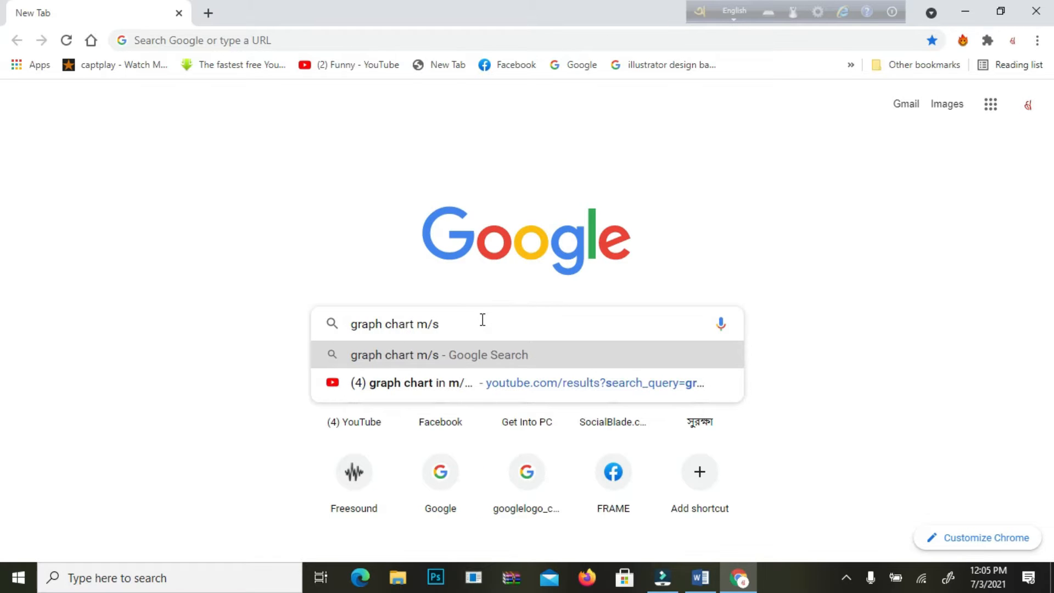
text(word)
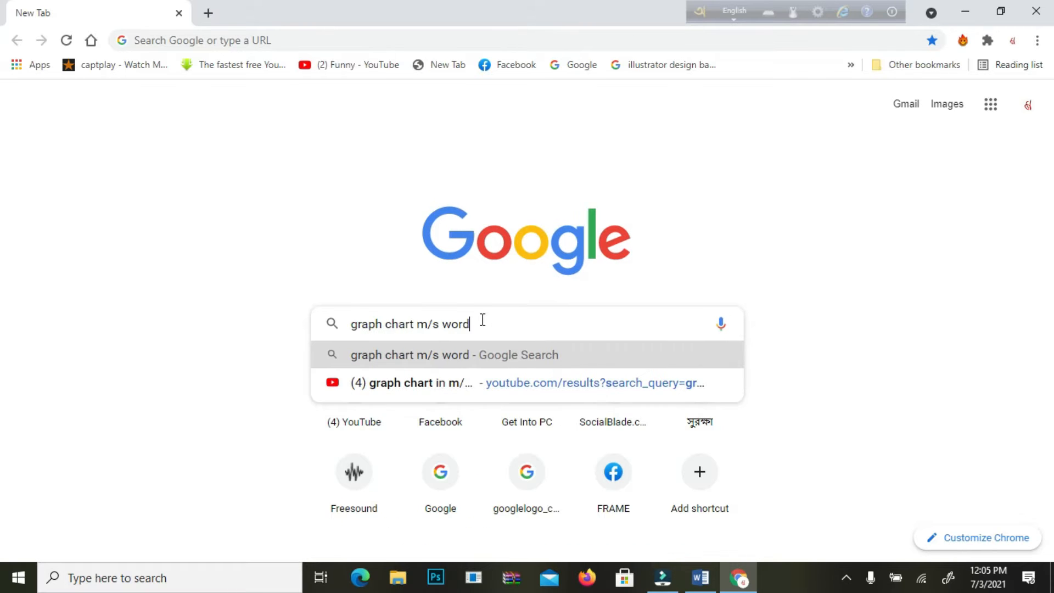
key(Return)
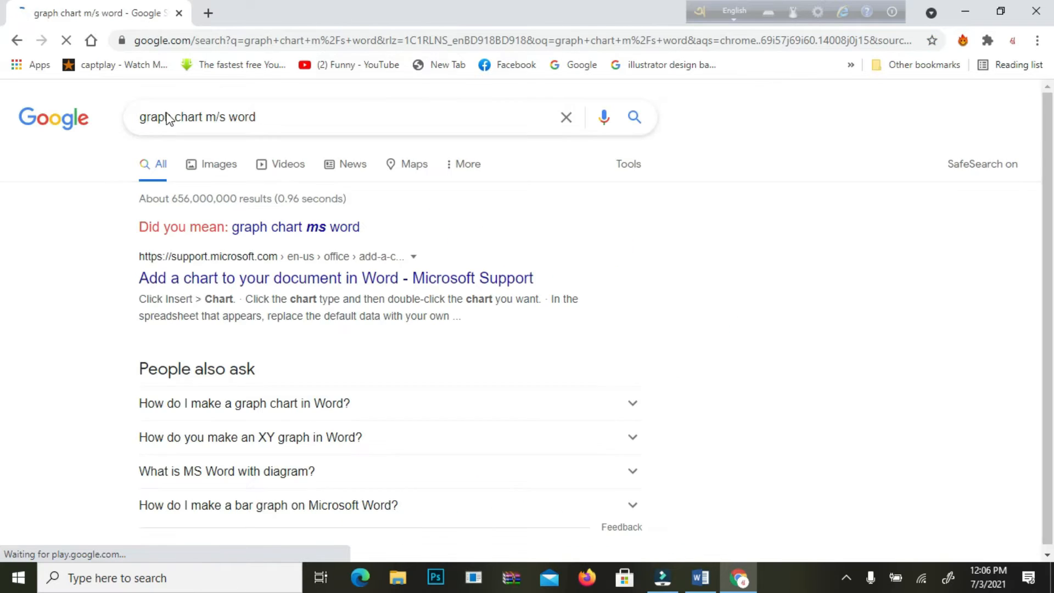
Step: Show the image results and preview the Column (Vertical Bar) Graph image along with its related images
click(226, 166)
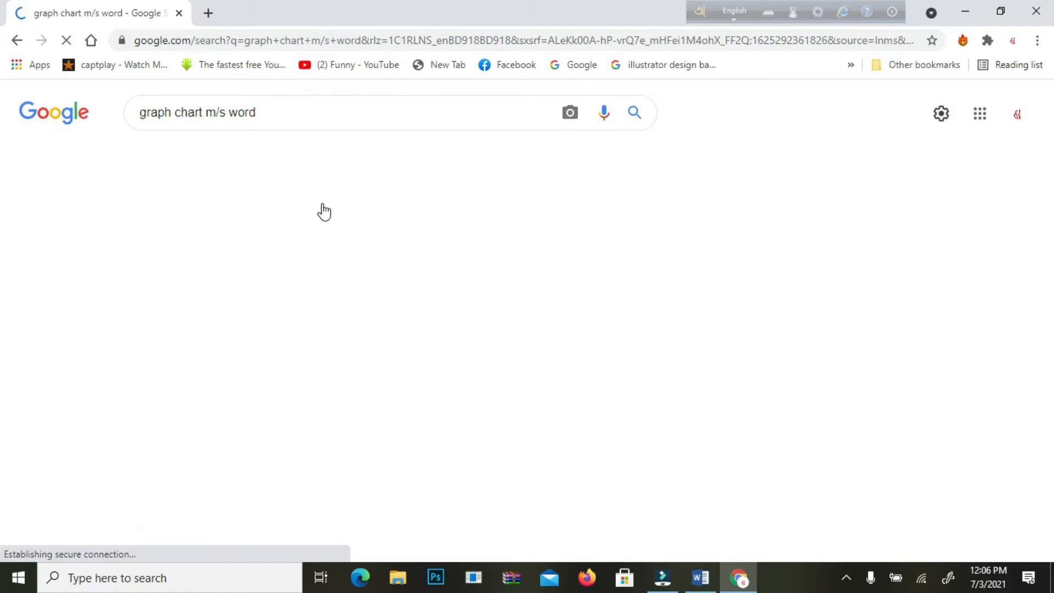
scroll(523, 272, down, 4)
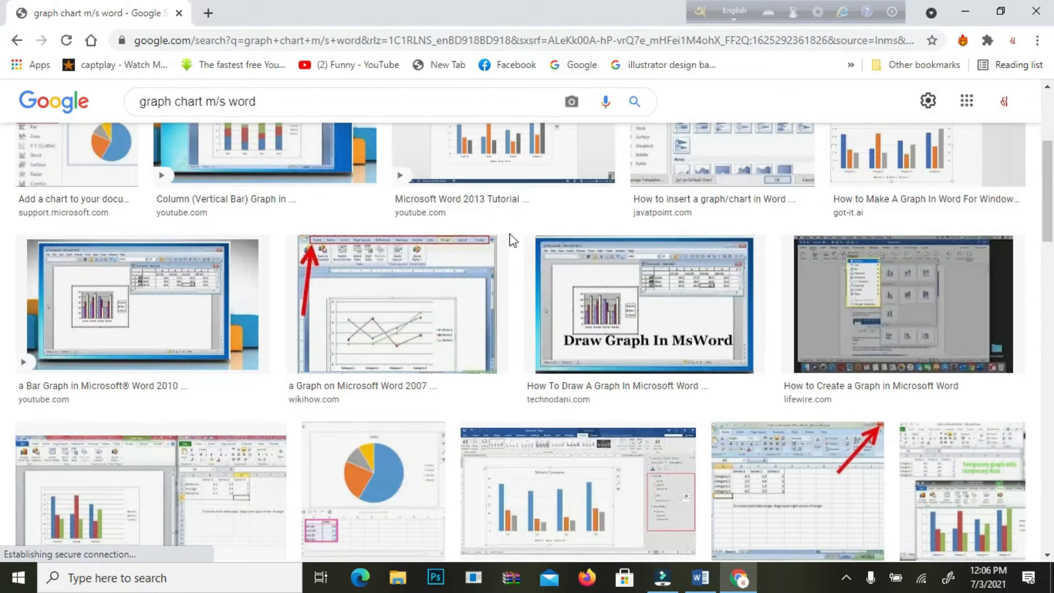
scroll(443, 250, up, 3)
click(299, 278)
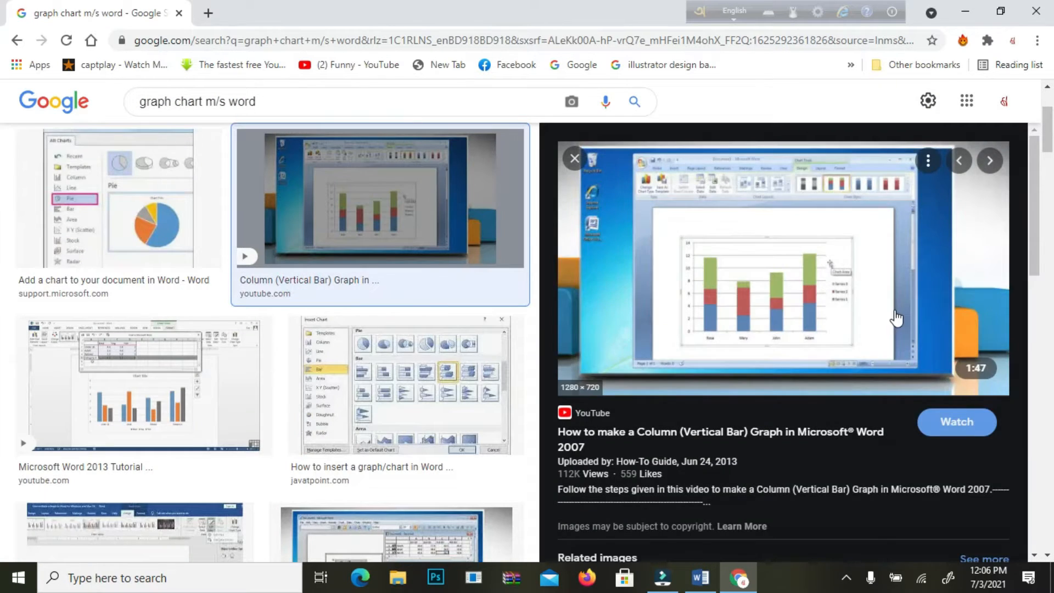
scroll(868, 324, down, 4)
scroll(840, 333, down, 10)
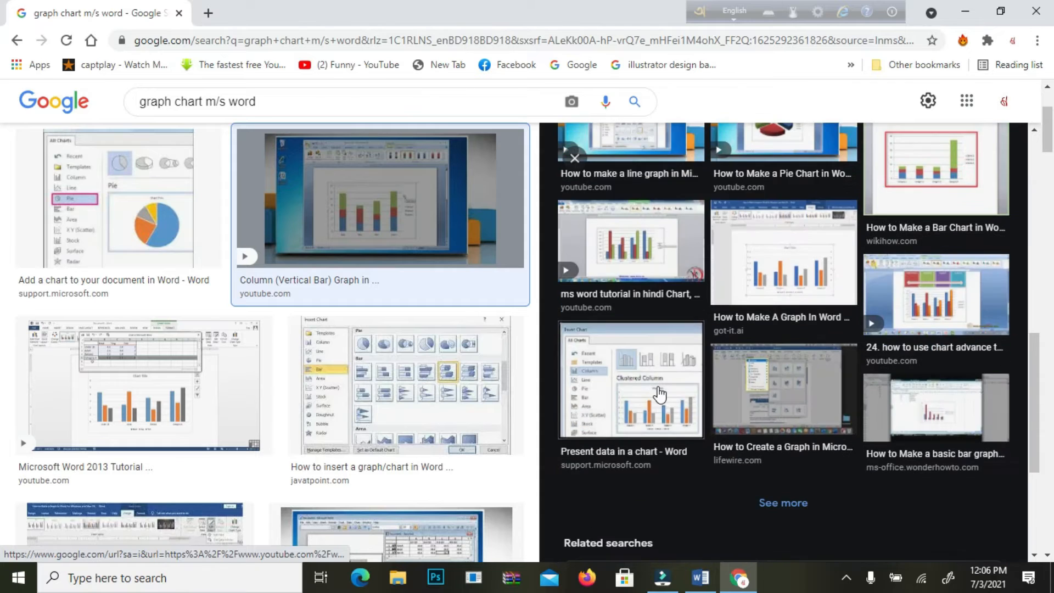
Step: Preview the related images "Present data in a chart - Word" and "How to Make A Graph In Word For Windows And Mac O.S"
click(648, 247)
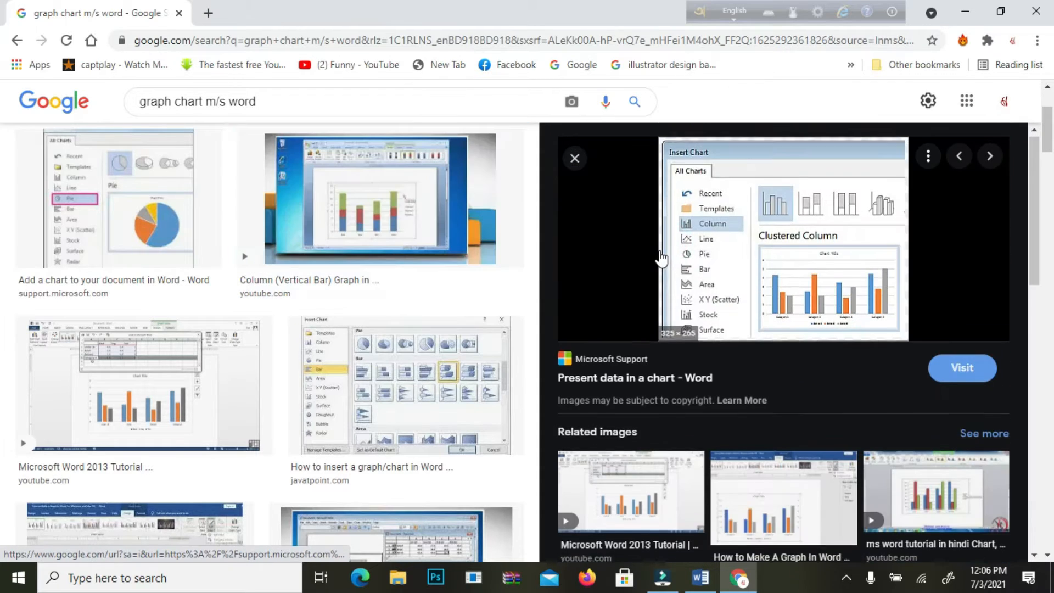
scroll(763, 368, down, 3)
click(763, 369)
scroll(796, 385, down, 6)
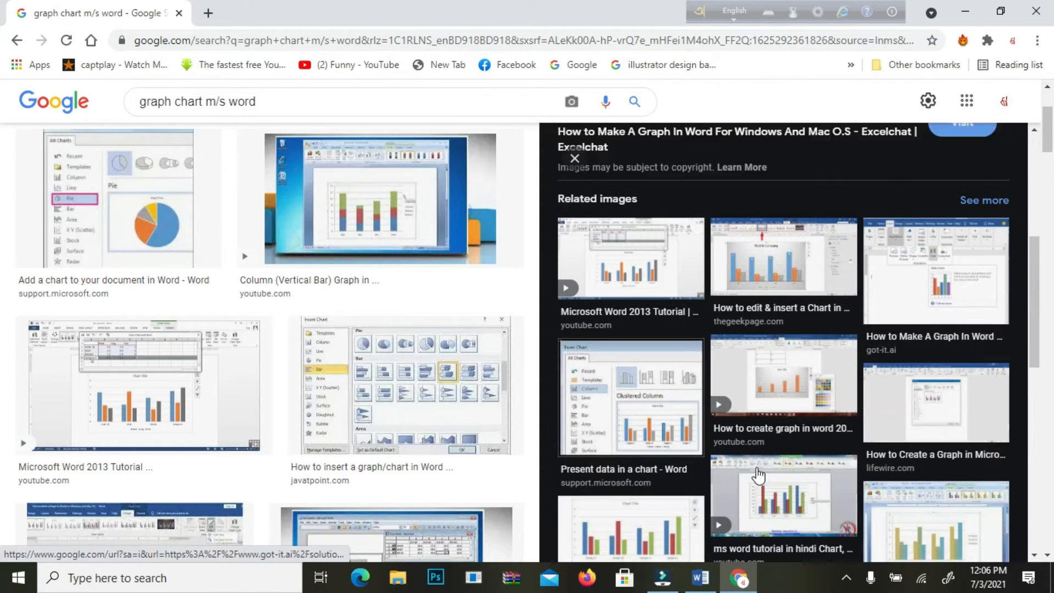
scroll(456, 326, down, 4)
scroll(135, 245, down, 3)
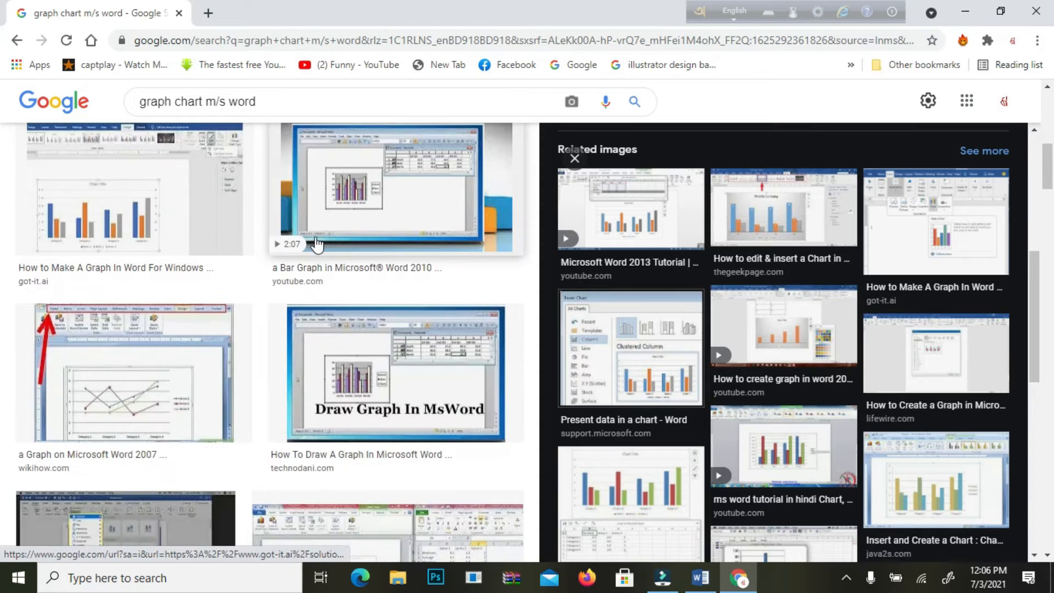
Step: Preview the Word 2010 bar graph, "Draw Graph In MsWord" and Microsoft Support pie chart images, and browse the related pie charts
click(385, 211)
scroll(769, 330, down, 5)
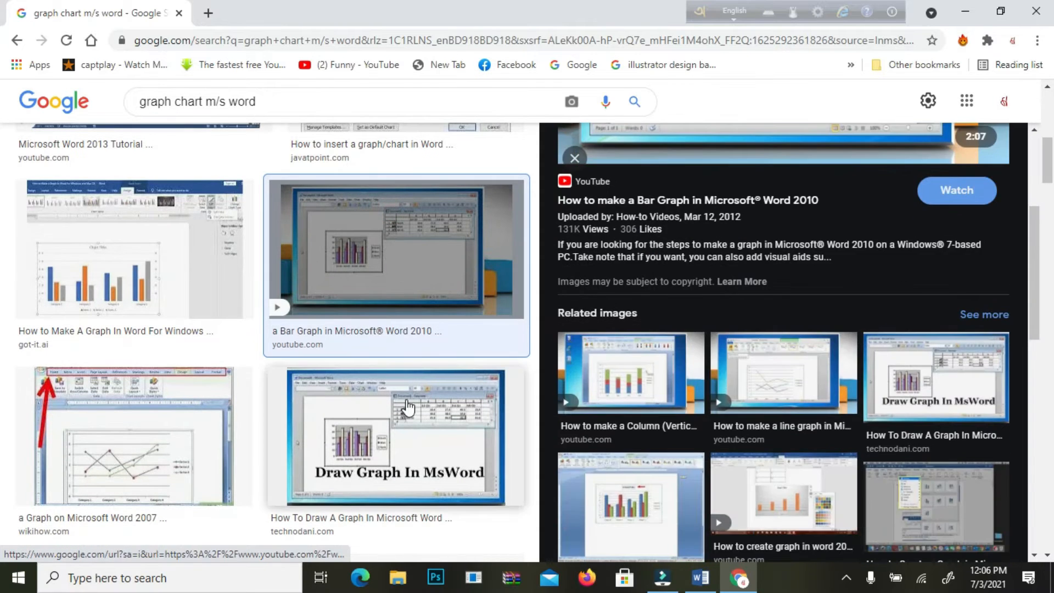
click(406, 406)
scroll(404, 409, down, 8)
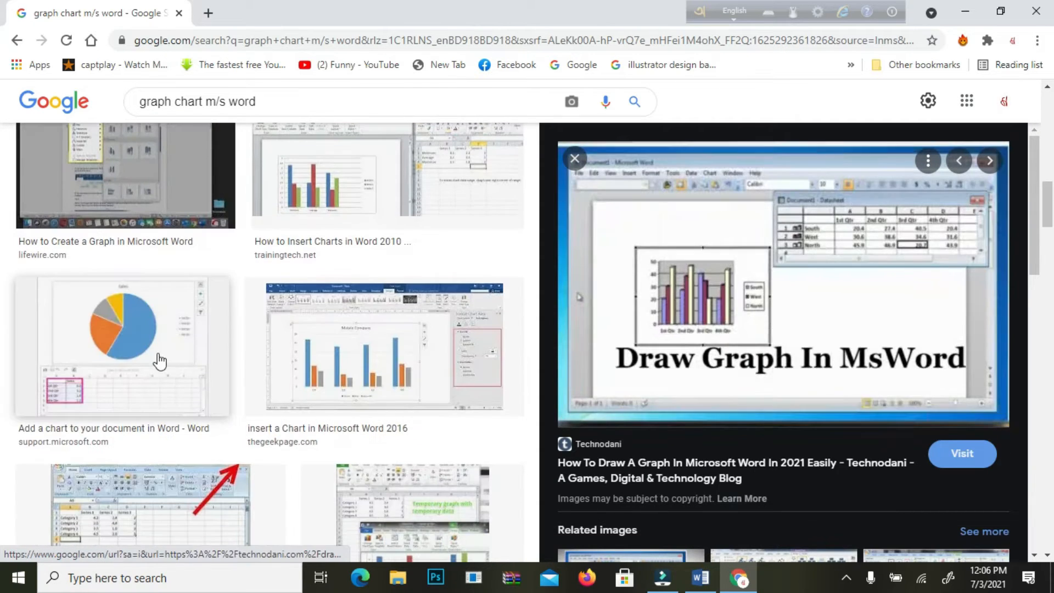
click(154, 350)
scroll(582, 335, down, 10)
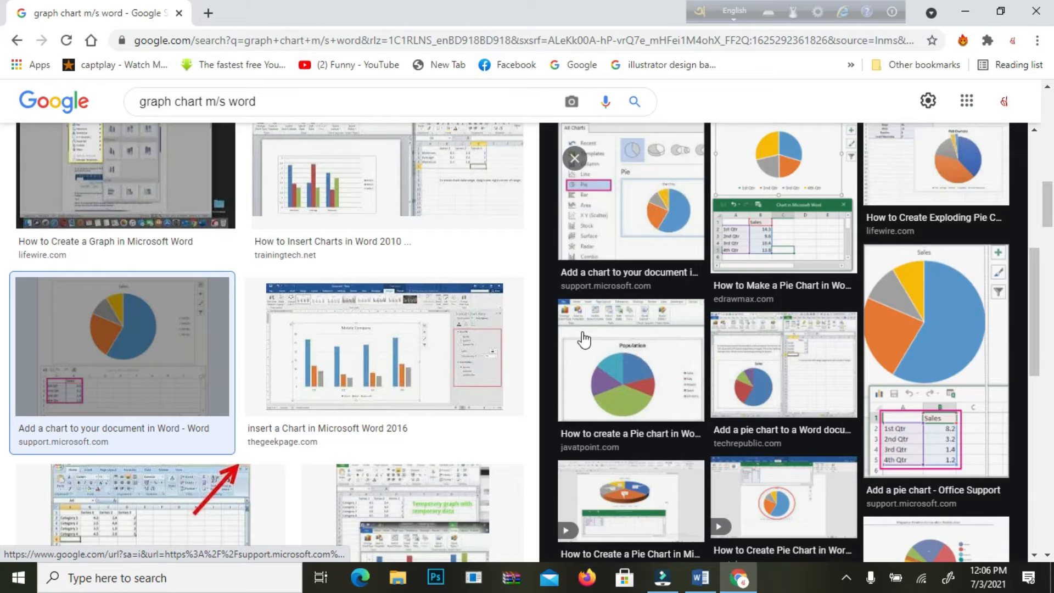
scroll(584, 340, down, 3)
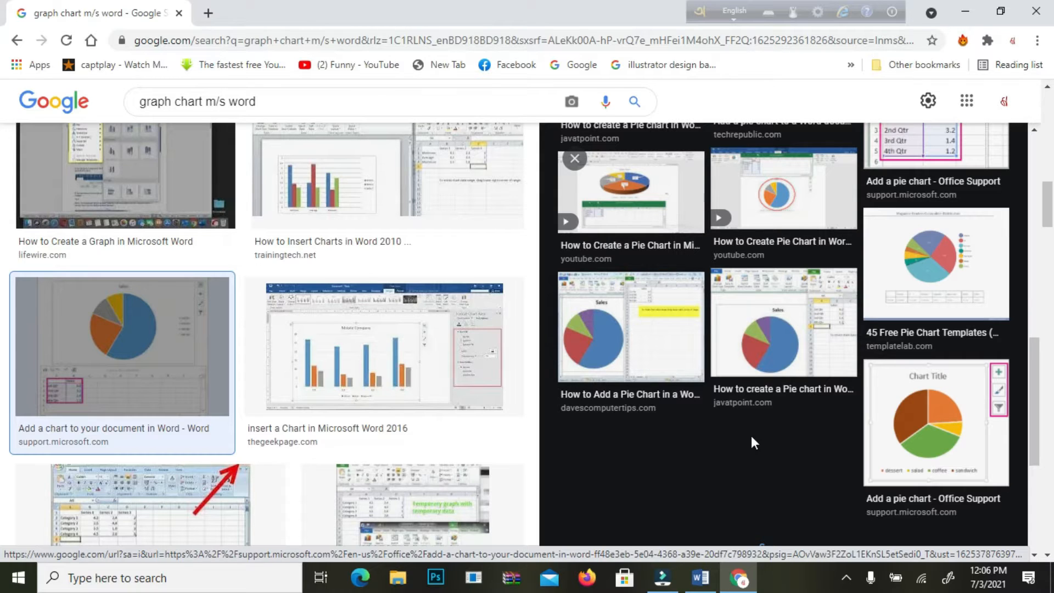
Step: Switch to Chapter 1.docx in Word and examine its investment line graph, bar chart and year-wise tables
click(700, 578)
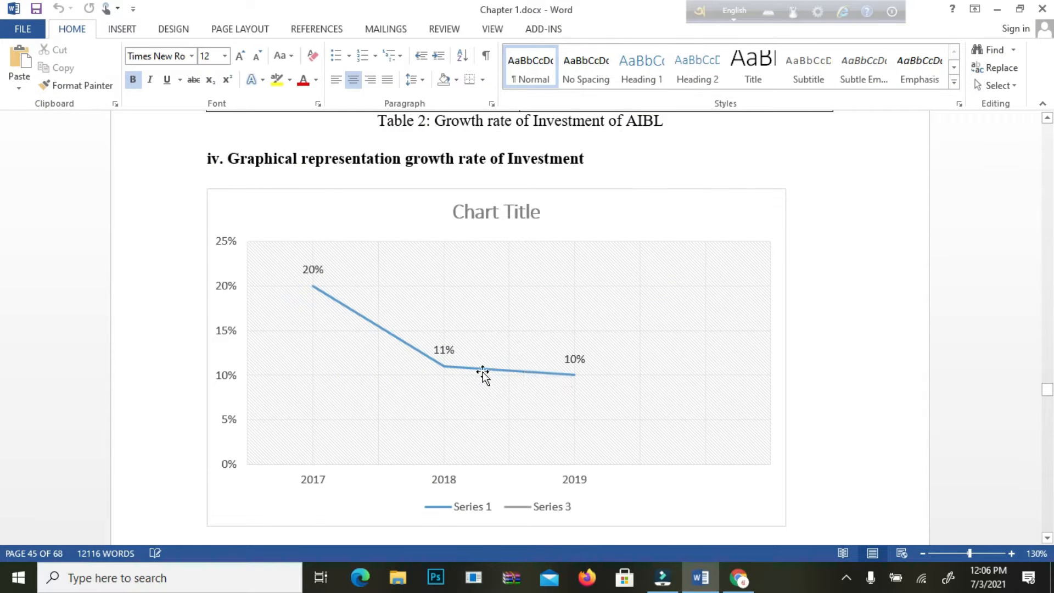
scroll(483, 377, up, 1)
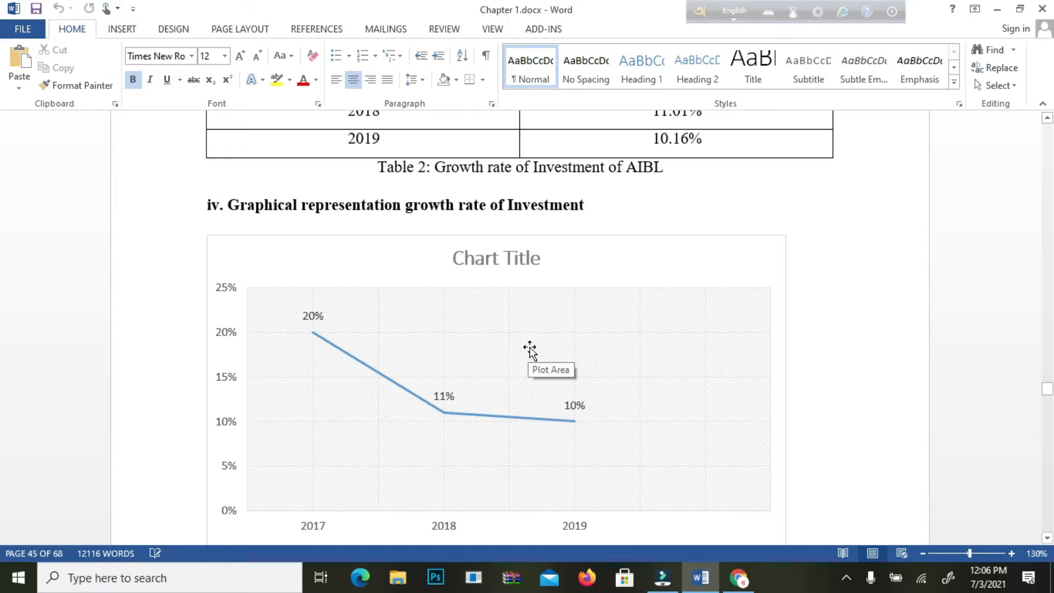
scroll(564, 334, up, 2)
scroll(574, 334, down, 2)
scroll(578, 333, down, 20)
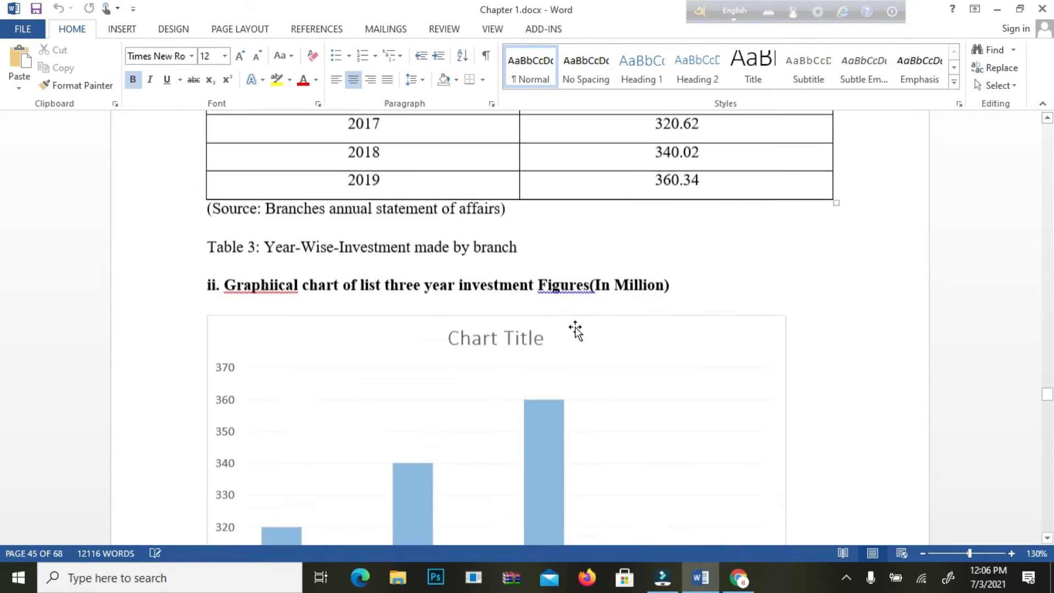
scroll(577, 329, up, 3)
scroll(576, 329, down, 6)
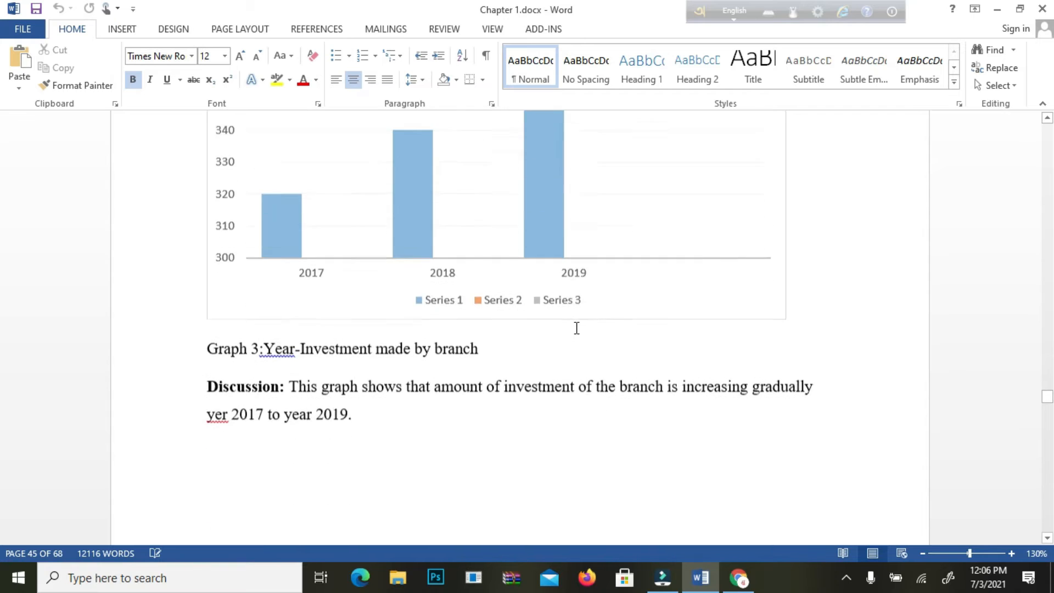
scroll(577, 352, down, 15)
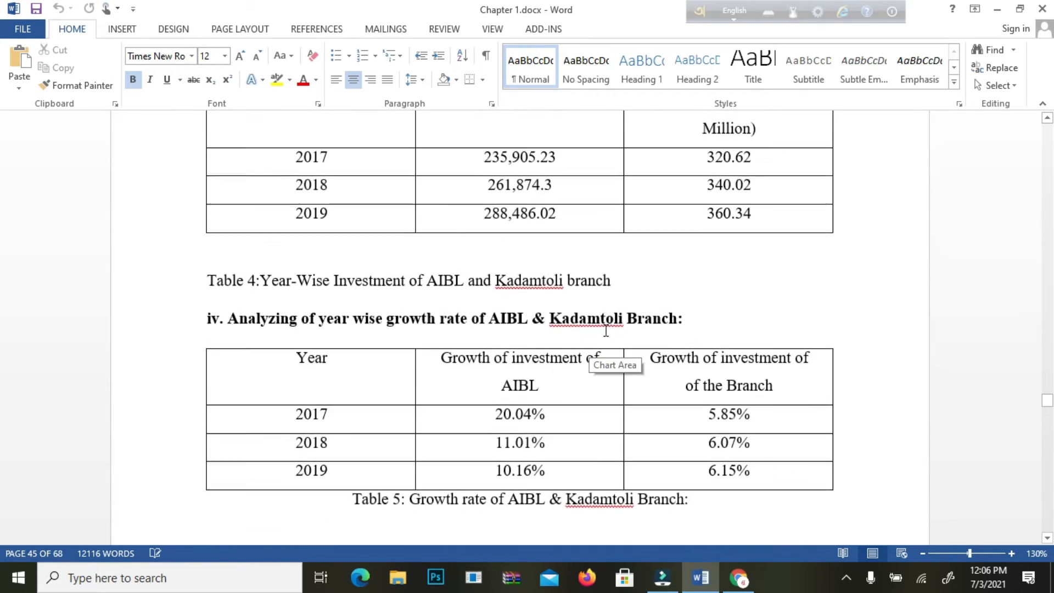
scroll(605, 329, up, 14)
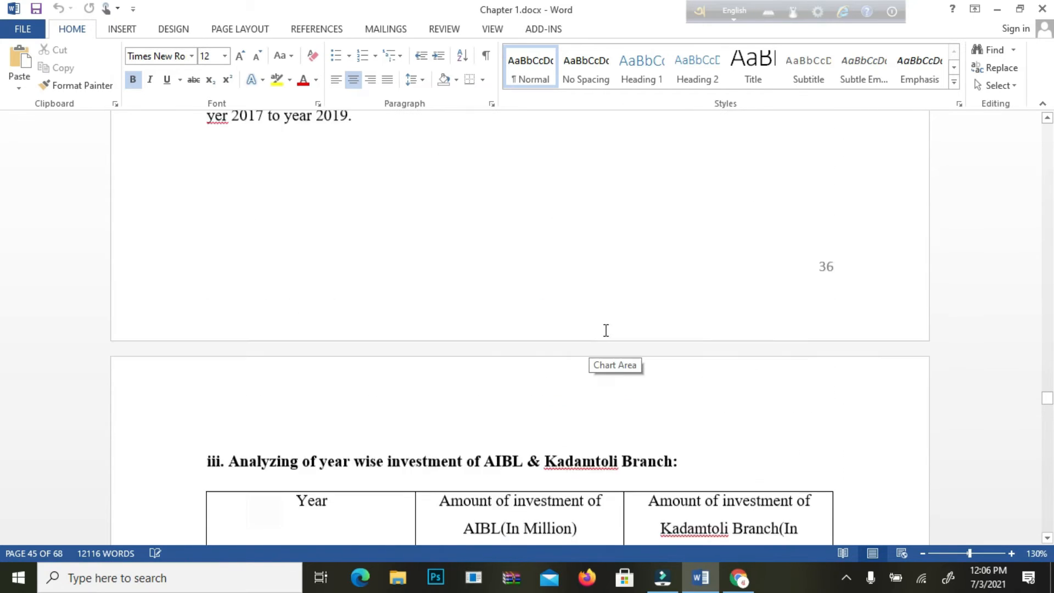
scroll(605, 329, up, 8)
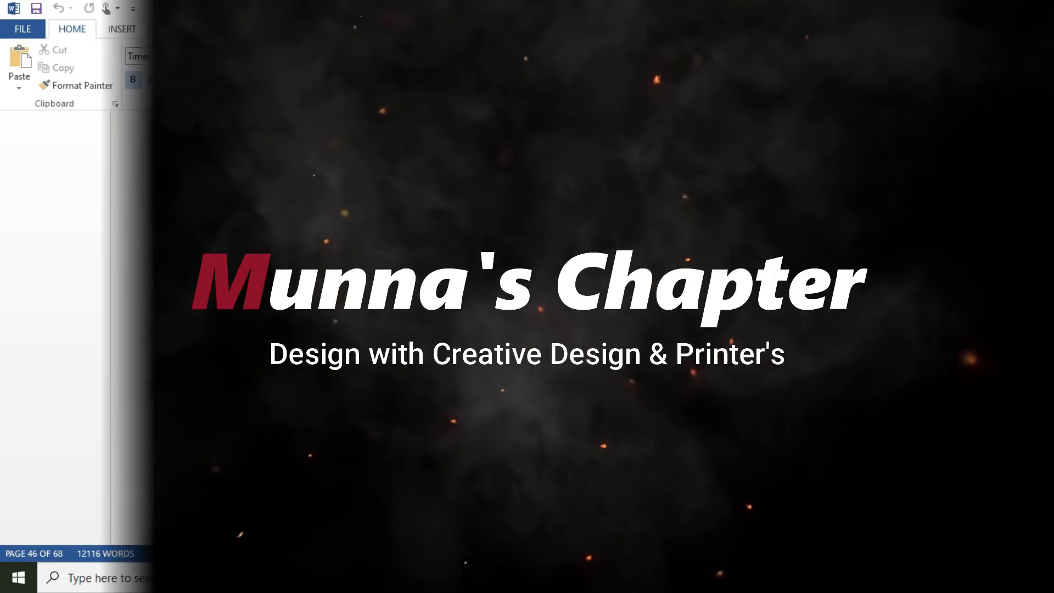
Step: Create a new blank document
click(21, 32)
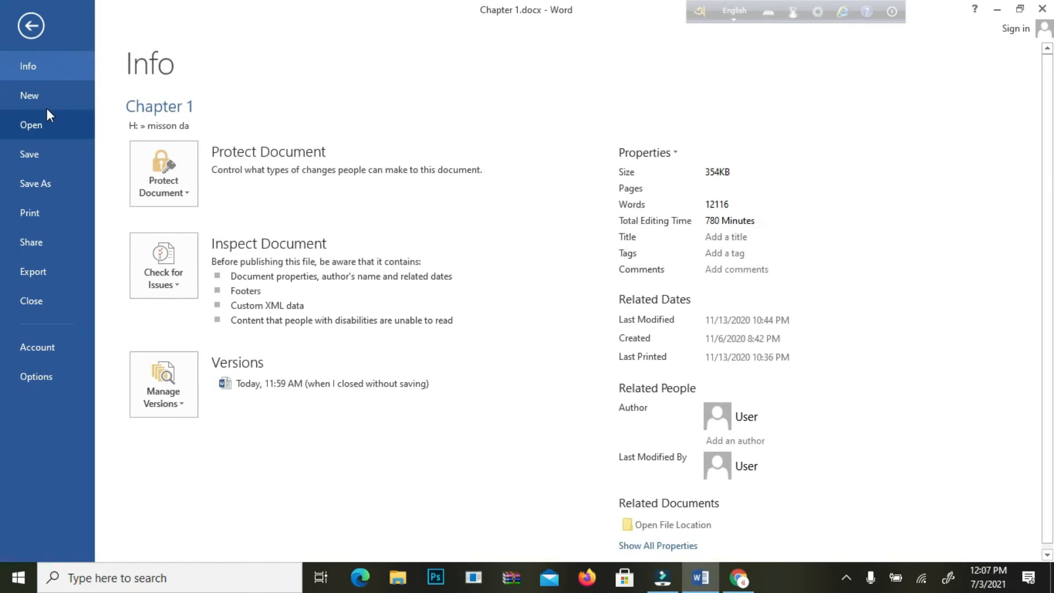
click(41, 99)
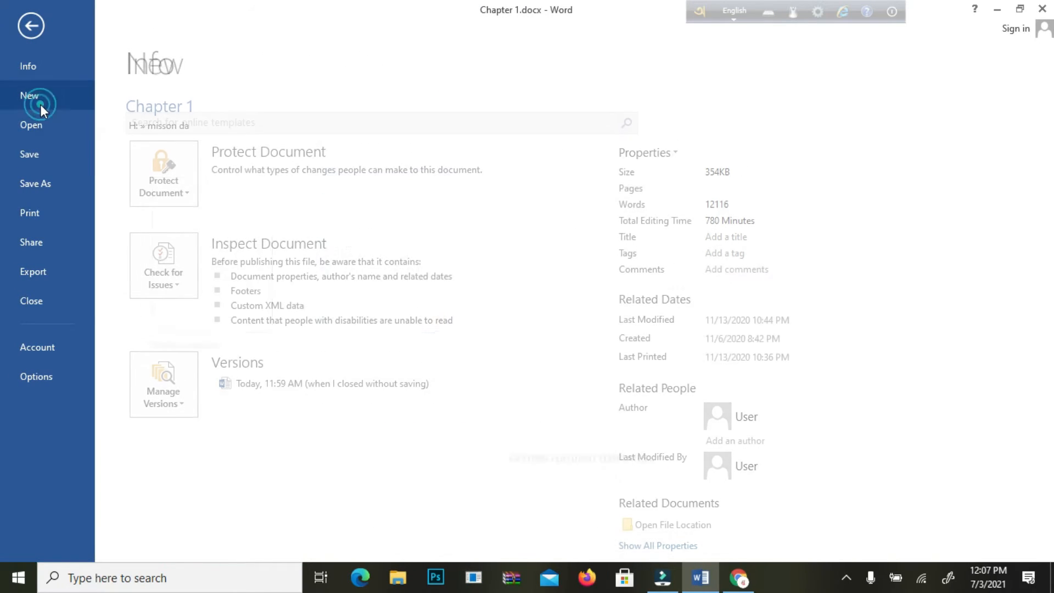
click(205, 273)
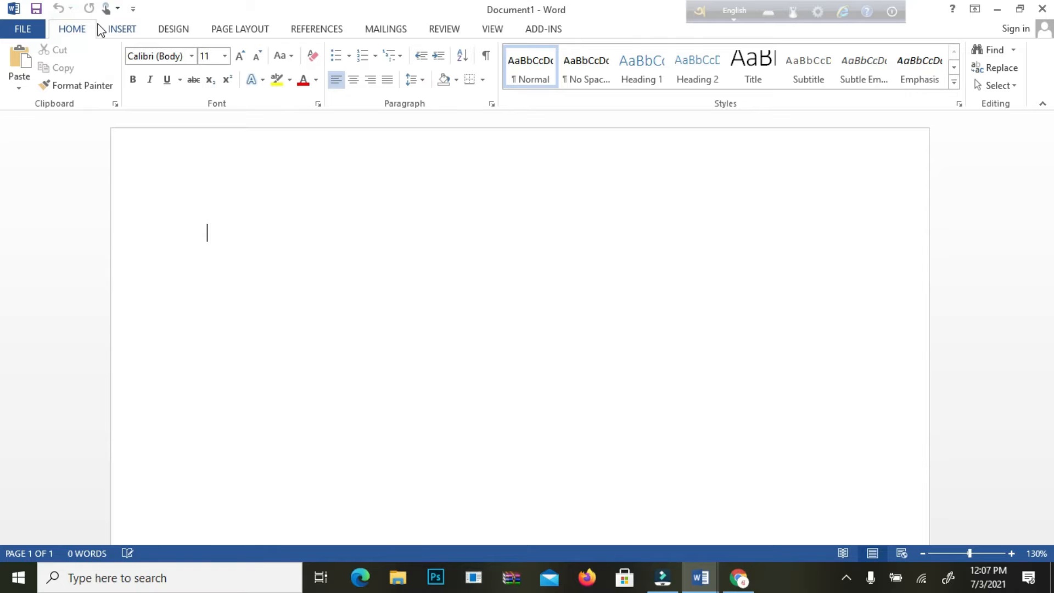
Step: Look over the available SmartArt graphic layouts without inserting one
click(128, 32)
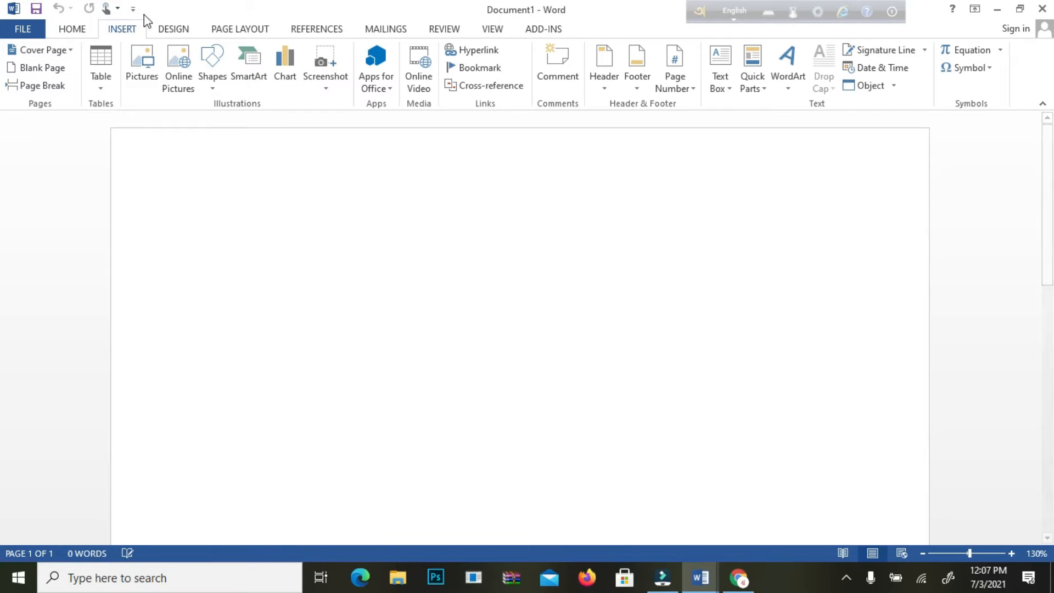
click(251, 79)
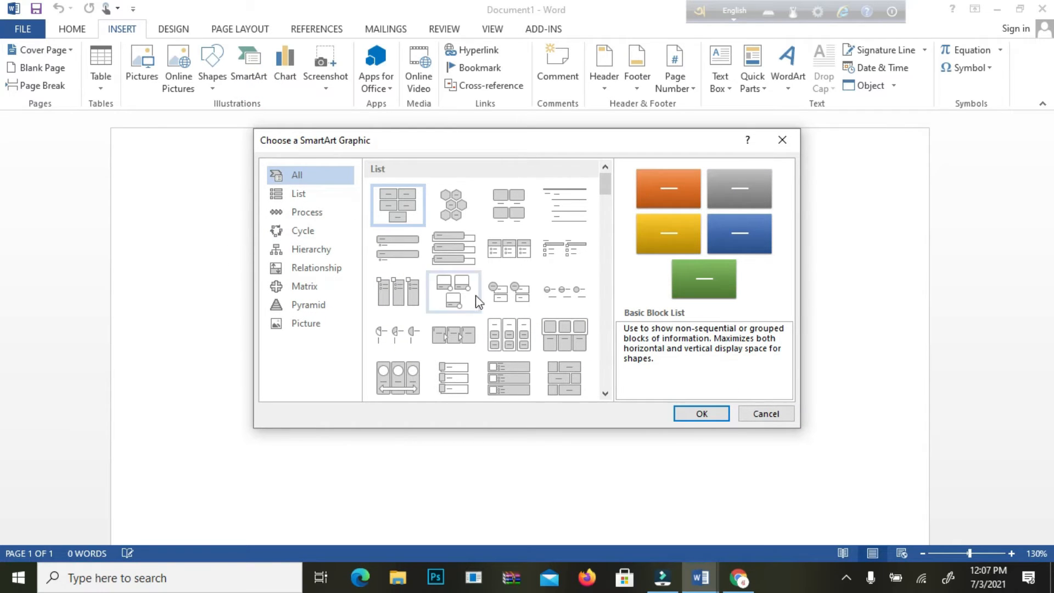
click(762, 417)
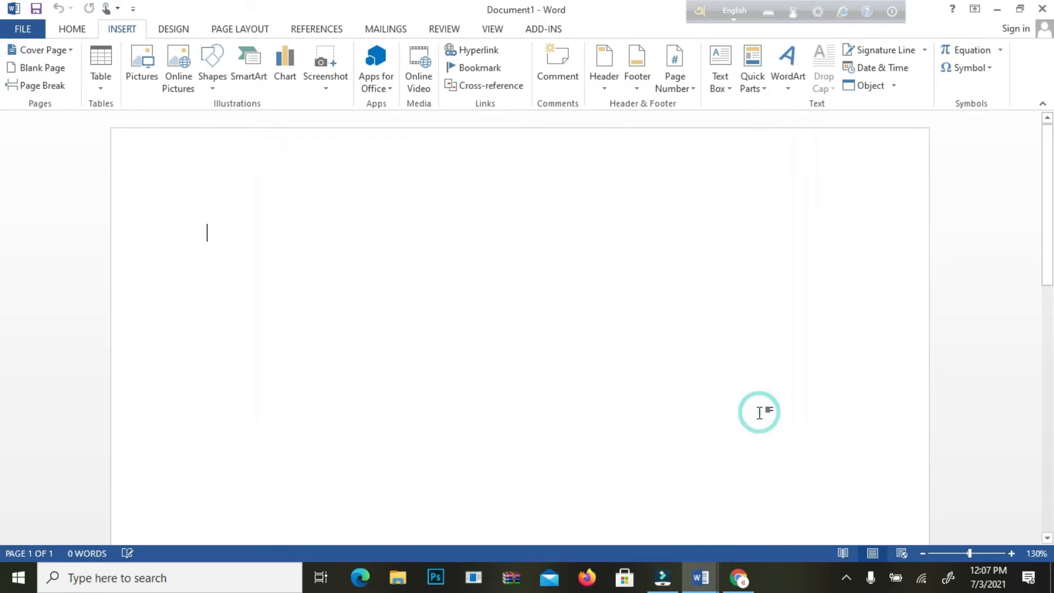
Step: Preview the column chart subtypes available for insertion, from Stacked Column through to 3-D Column
click(287, 64)
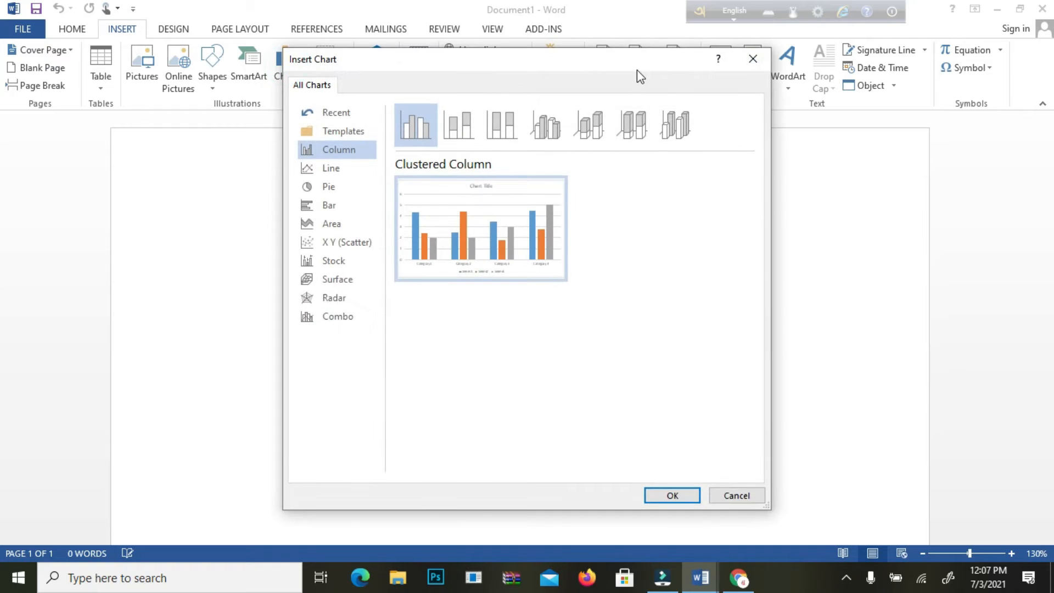
click(753, 58)
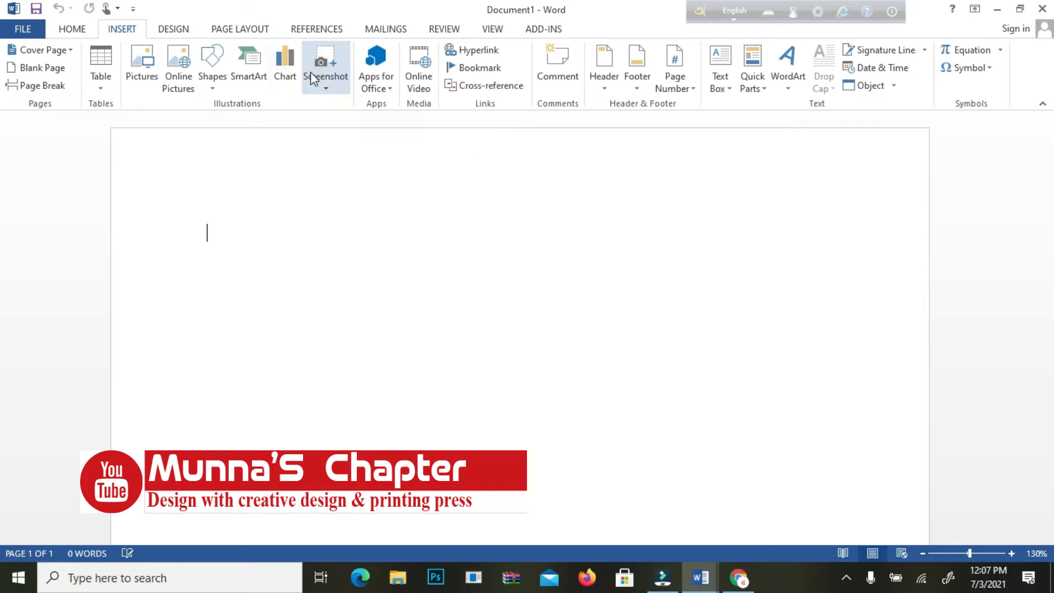
click(285, 69)
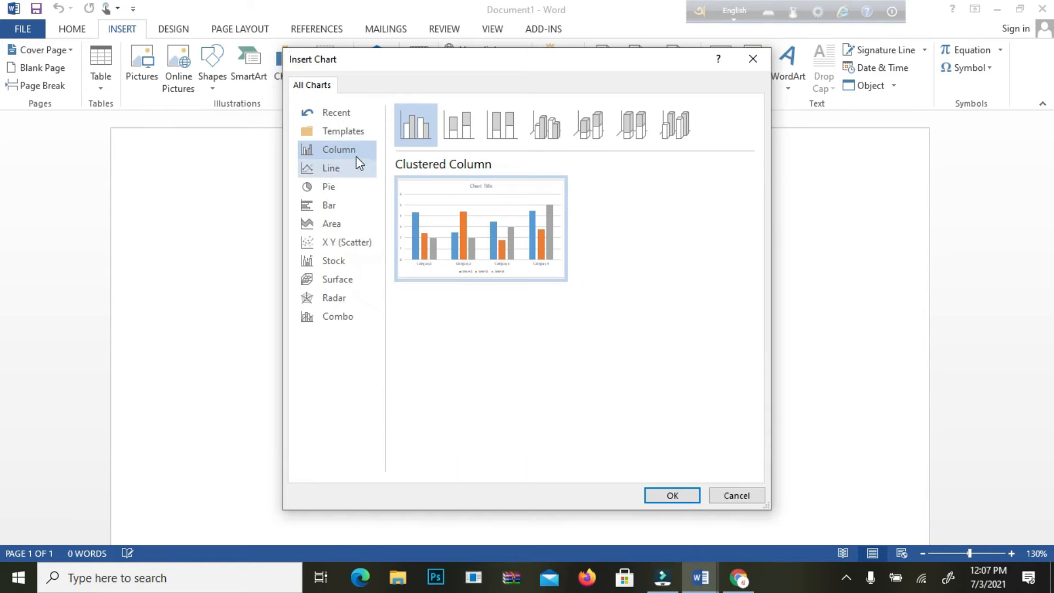
click(332, 132)
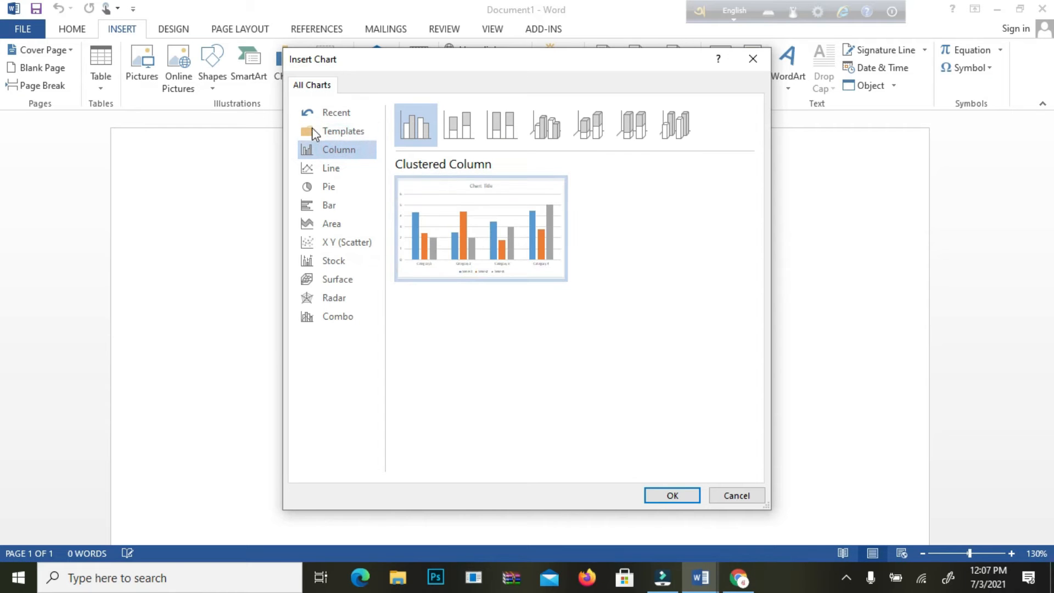
click(455, 131)
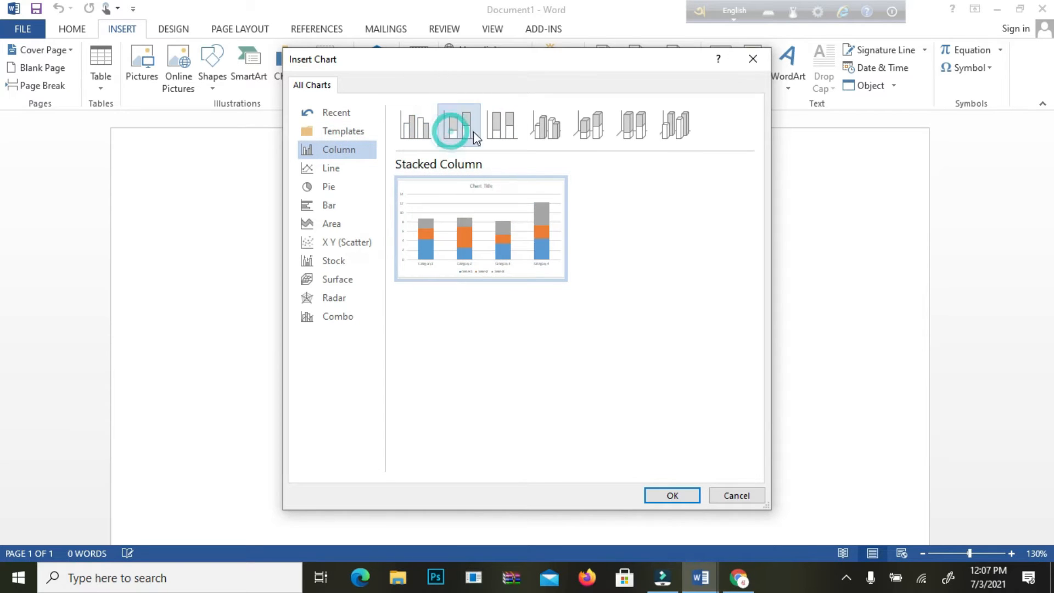
click(504, 126)
click(546, 127)
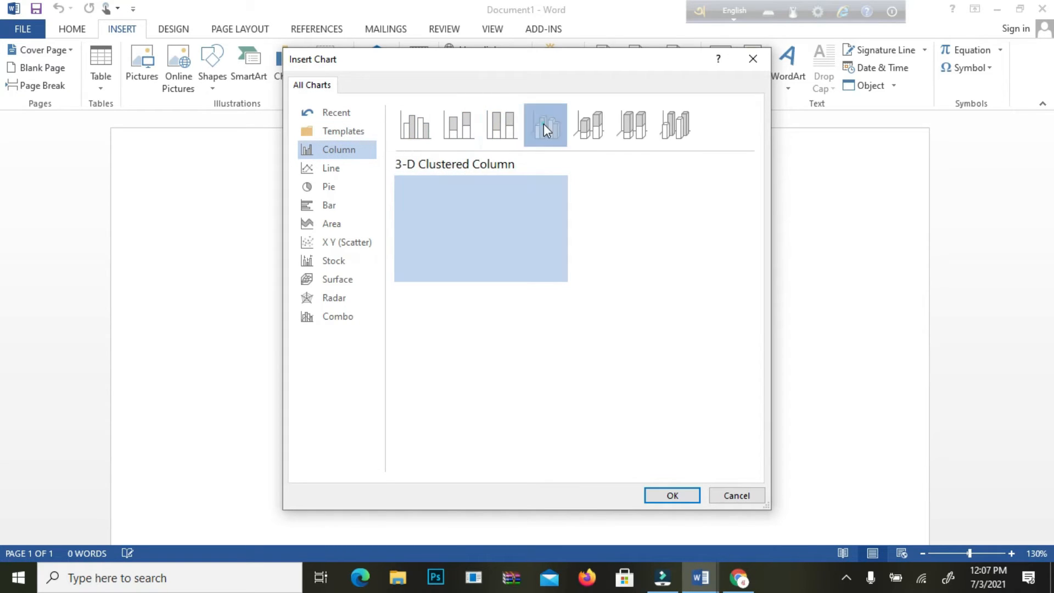
click(592, 121)
click(632, 118)
click(673, 120)
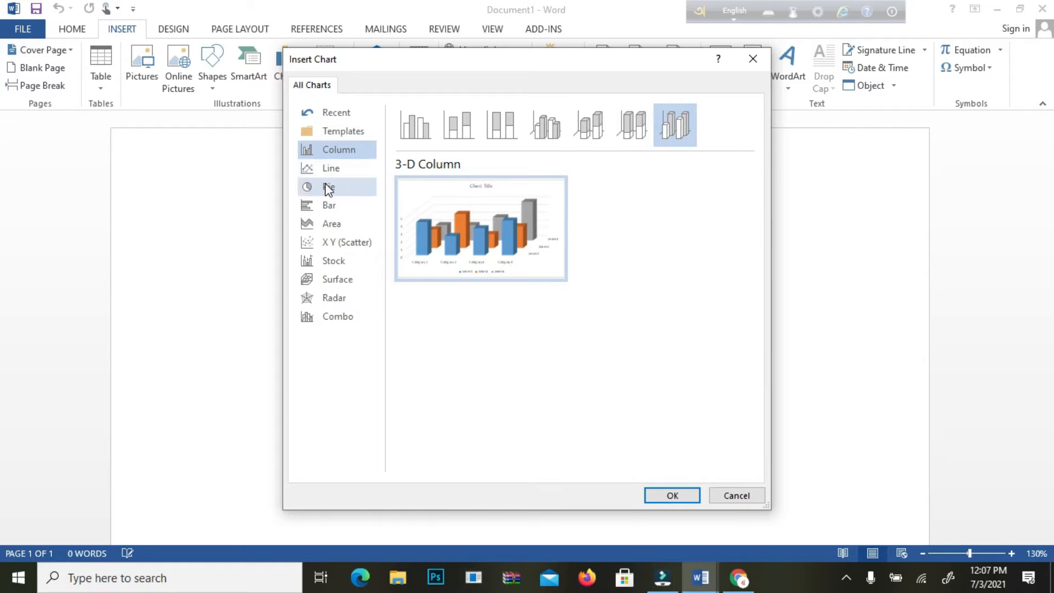
Step: Preview the different line chart subtypes
click(337, 169)
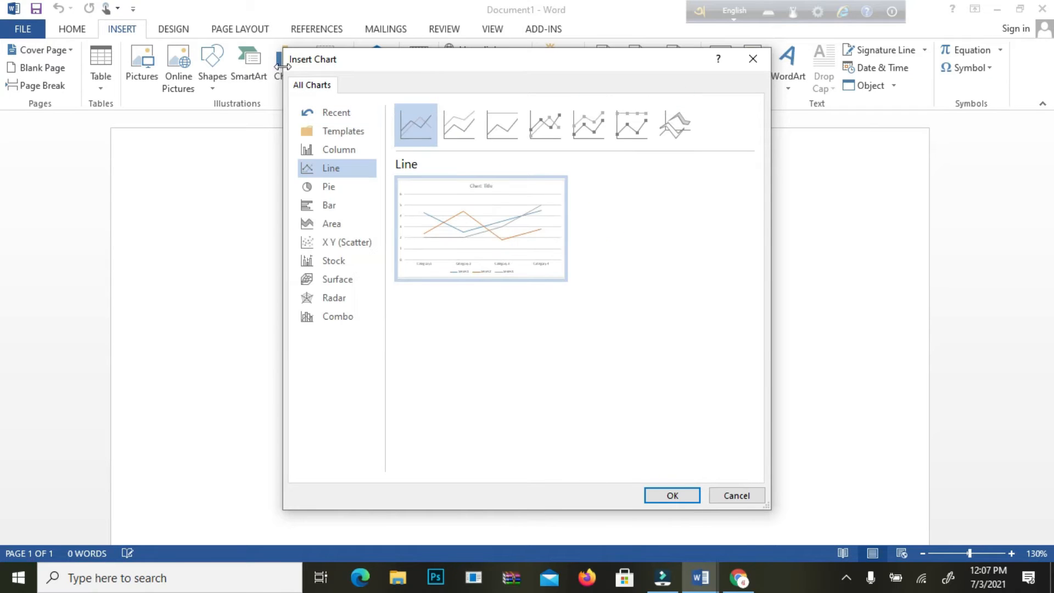
click(459, 119)
click(500, 117)
click(546, 115)
click(594, 117)
click(629, 121)
Step: Preview the pie chart subtypes, including the Doughnut
click(343, 188)
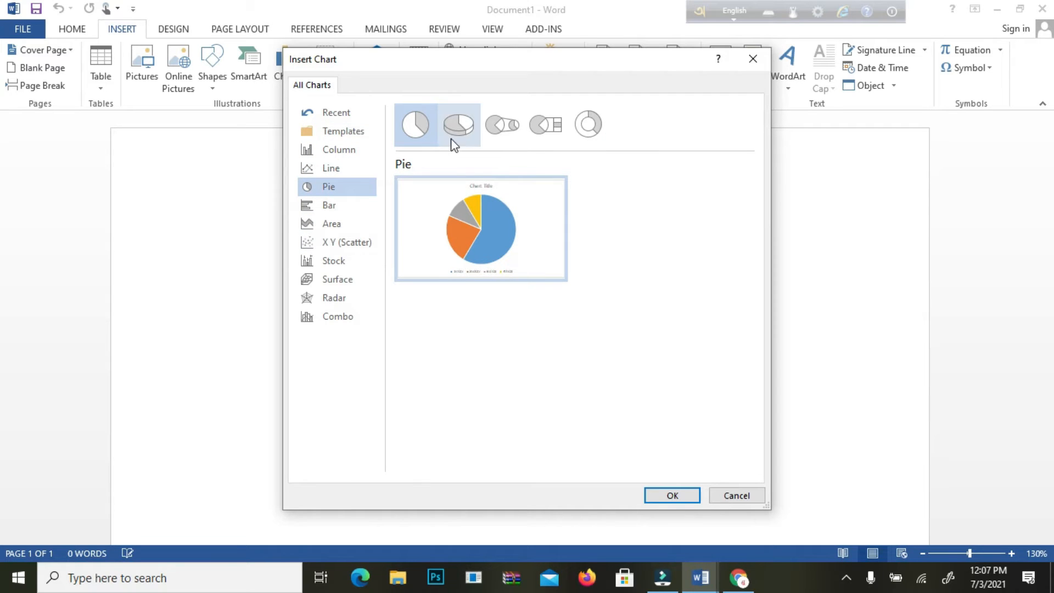
click(460, 123)
click(531, 120)
click(502, 123)
click(546, 121)
click(591, 122)
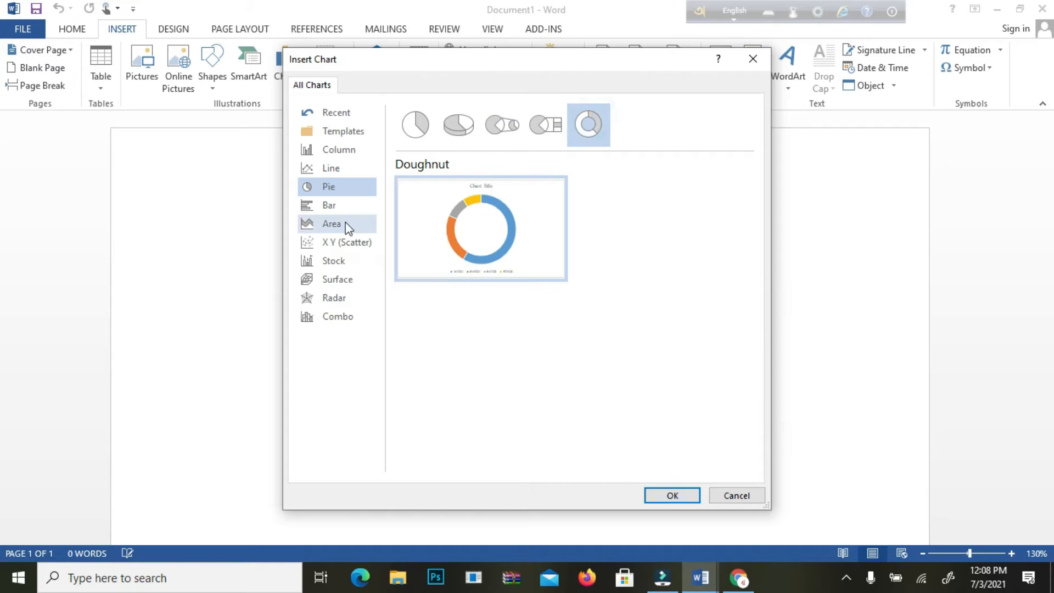
Step: Look through the Bar, Area, X Y (Scatter), Stock, Surface, Radar and Combo chart categories
click(355, 209)
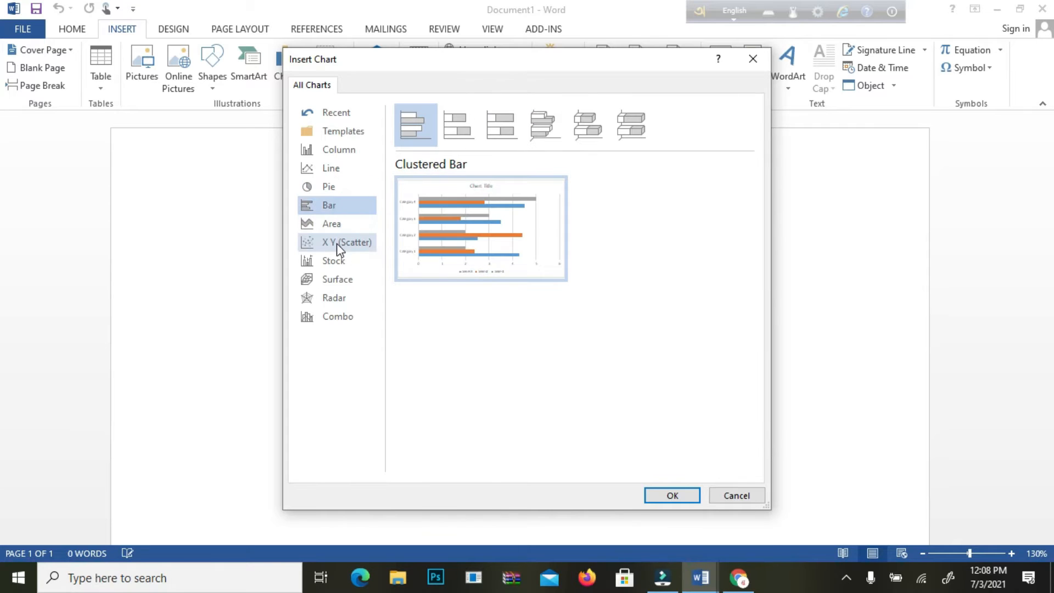
click(359, 222)
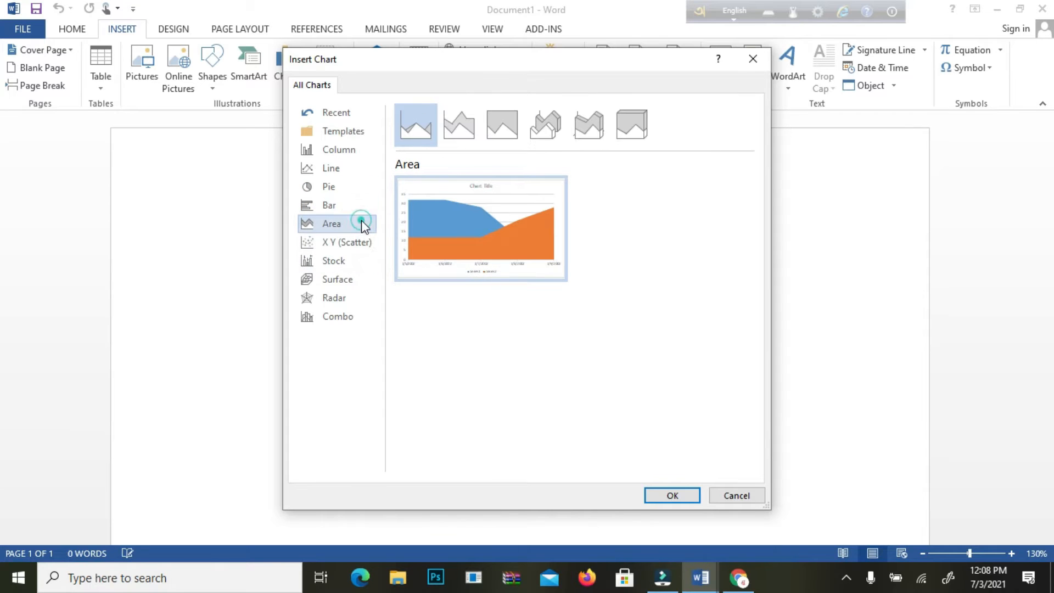
click(357, 249)
click(351, 262)
click(348, 281)
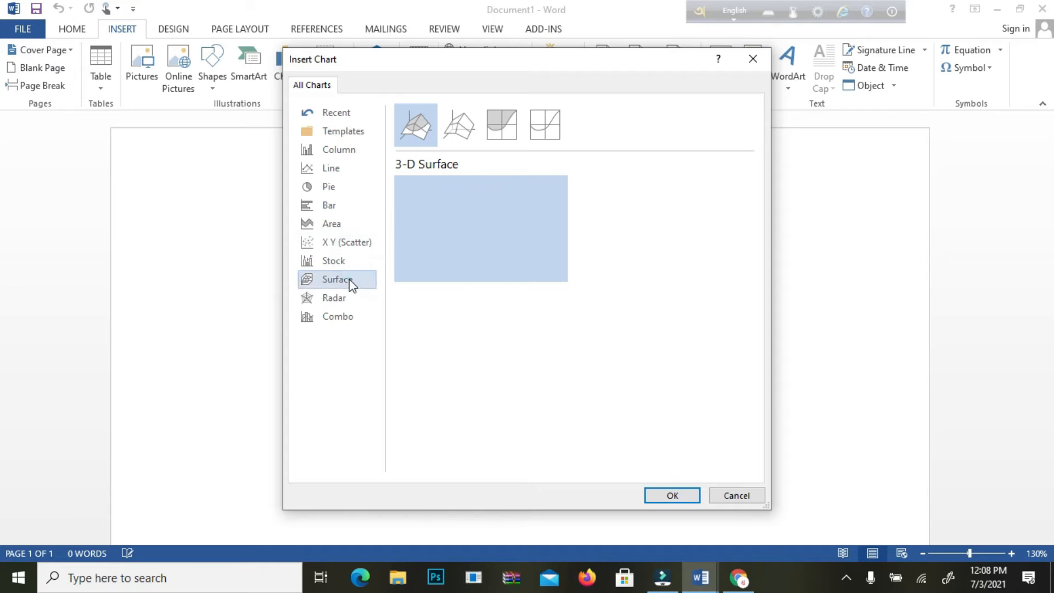
click(341, 305)
click(331, 319)
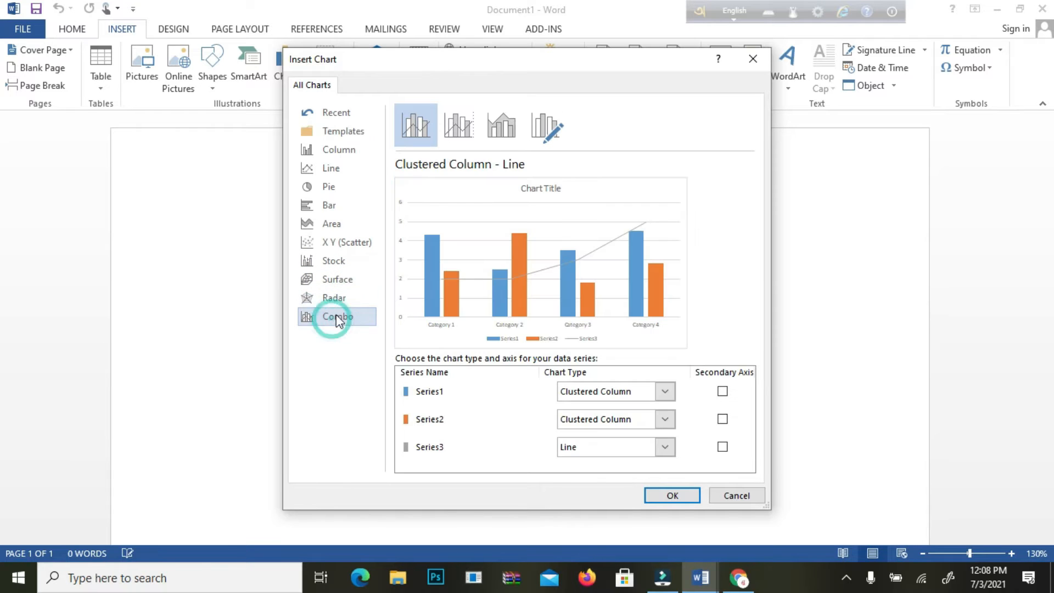
Step: Compare the clustered, stacked and 3-D clustered column chart previews again
click(337, 151)
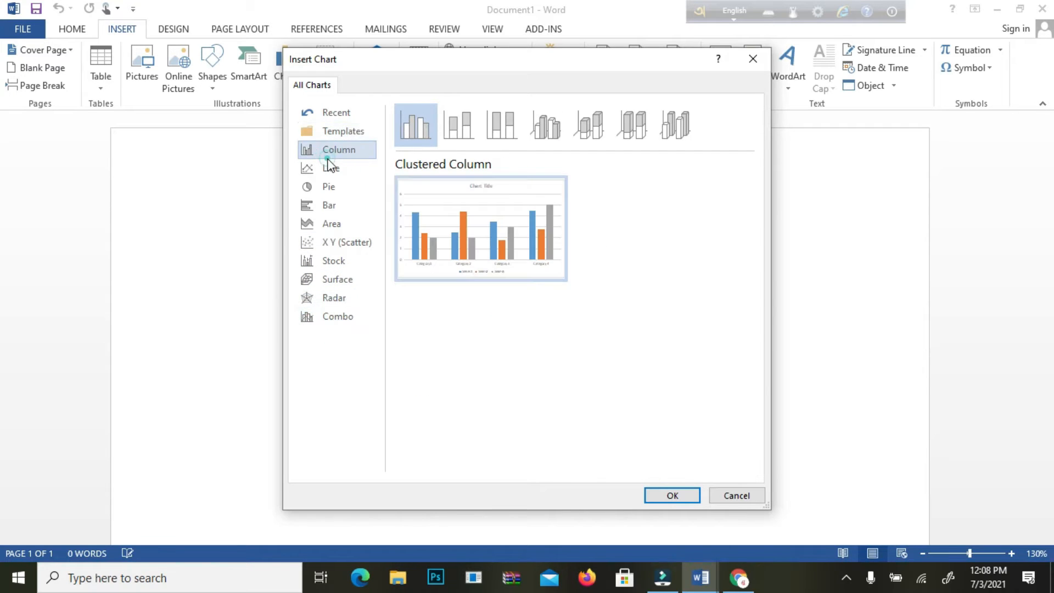
click(460, 136)
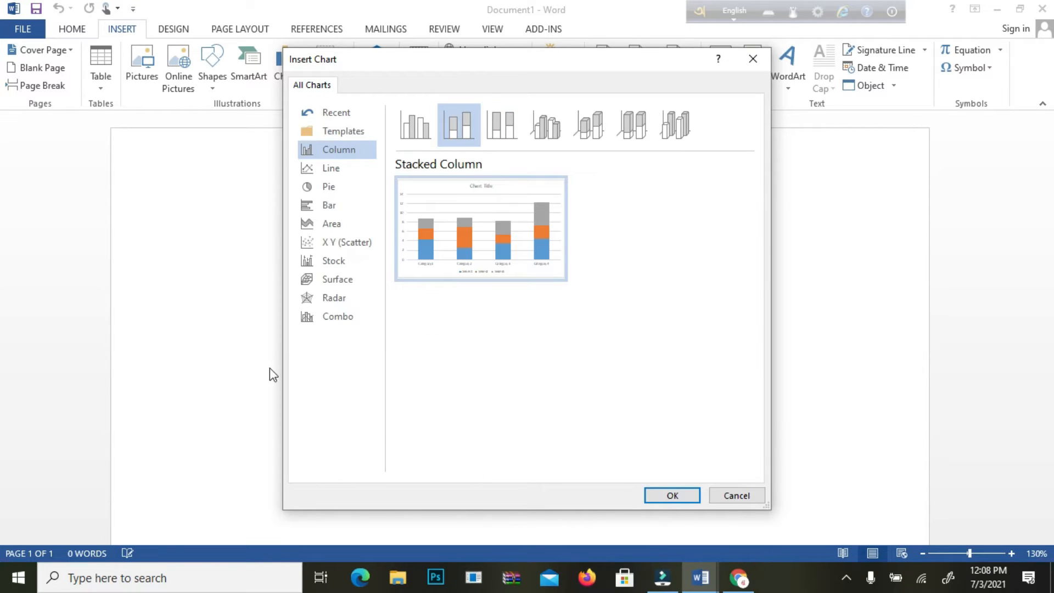
click(518, 120)
click(555, 121)
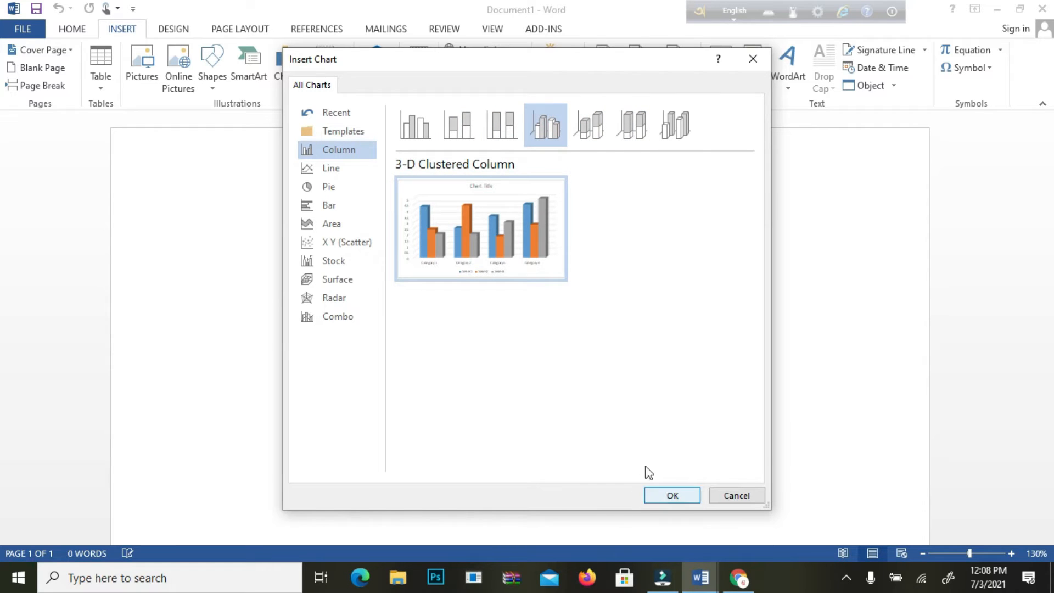
click(416, 122)
click(459, 126)
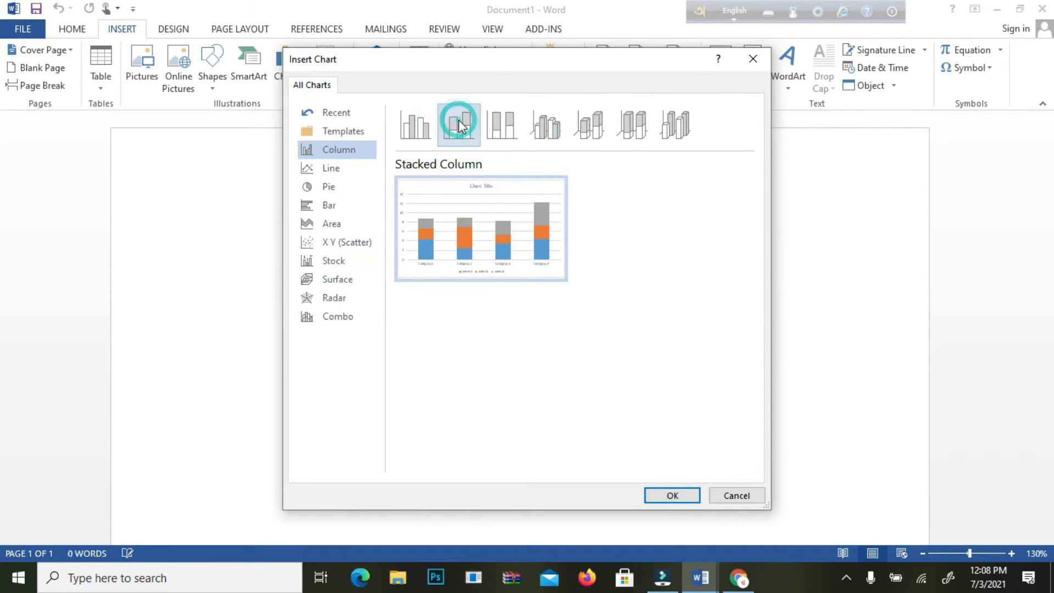
Step: Check the chart templates and preview the recently used chart types, including the 3-D Clustered Column
click(357, 133)
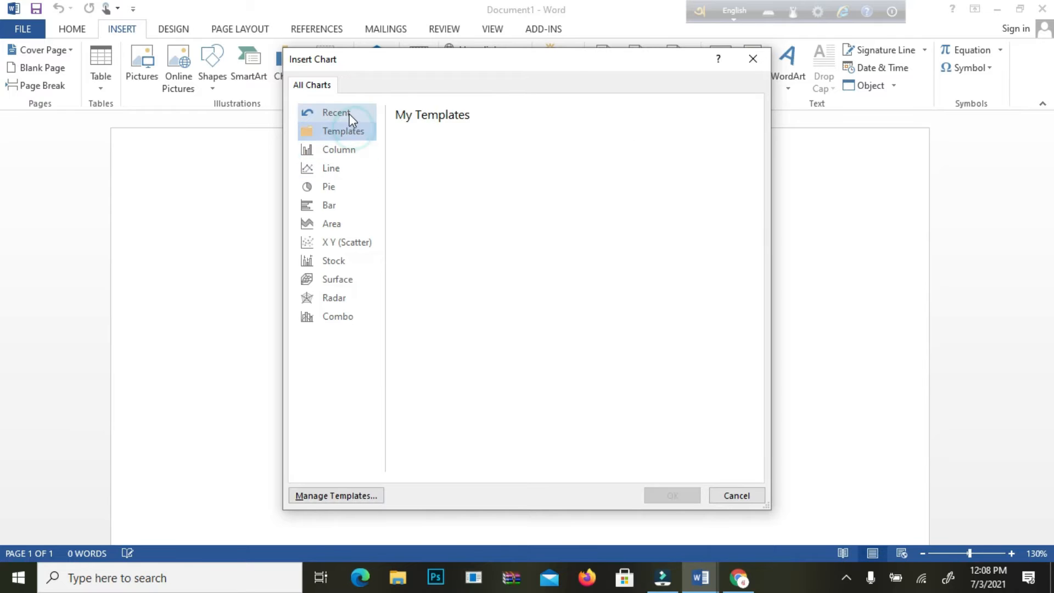
click(352, 115)
click(494, 124)
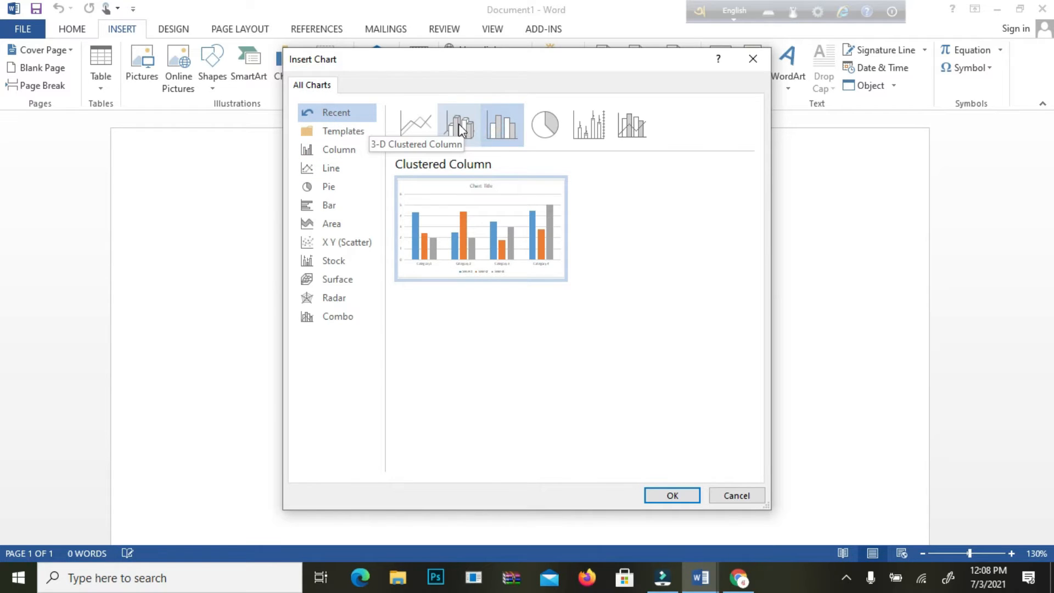
click(545, 122)
click(482, 121)
click(424, 125)
click(464, 125)
click(554, 122)
click(576, 116)
click(467, 132)
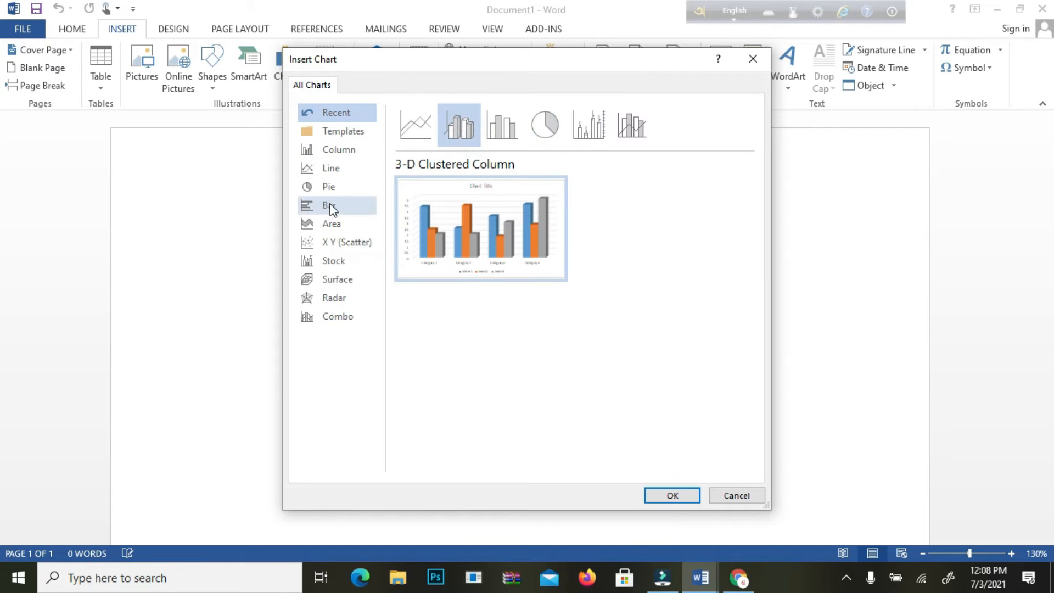
Step: Insert a basic Line chart into the document
click(355, 169)
mouse_move(521, 222)
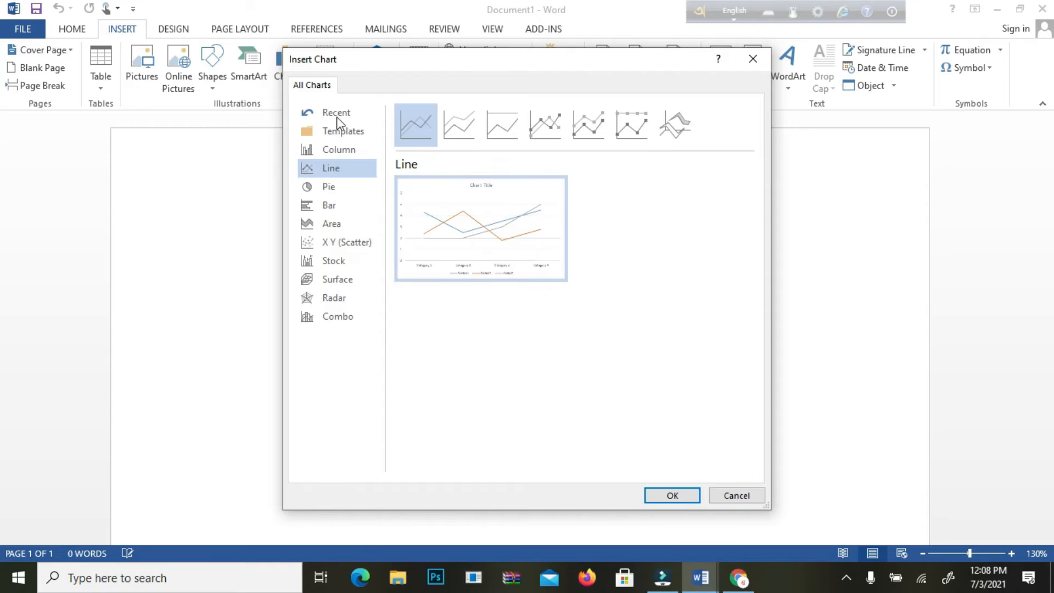
click(673, 496)
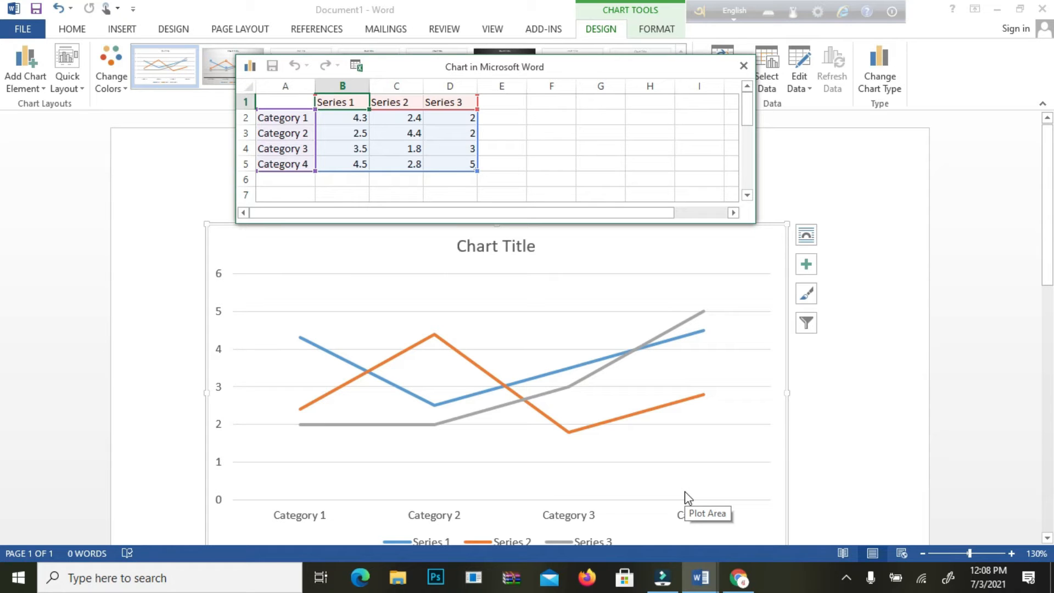
Step: Examine the inserted line chart, its legend and its data sheet, closing the chart area formatting options without changes
scroll(710, 518, down, 4)
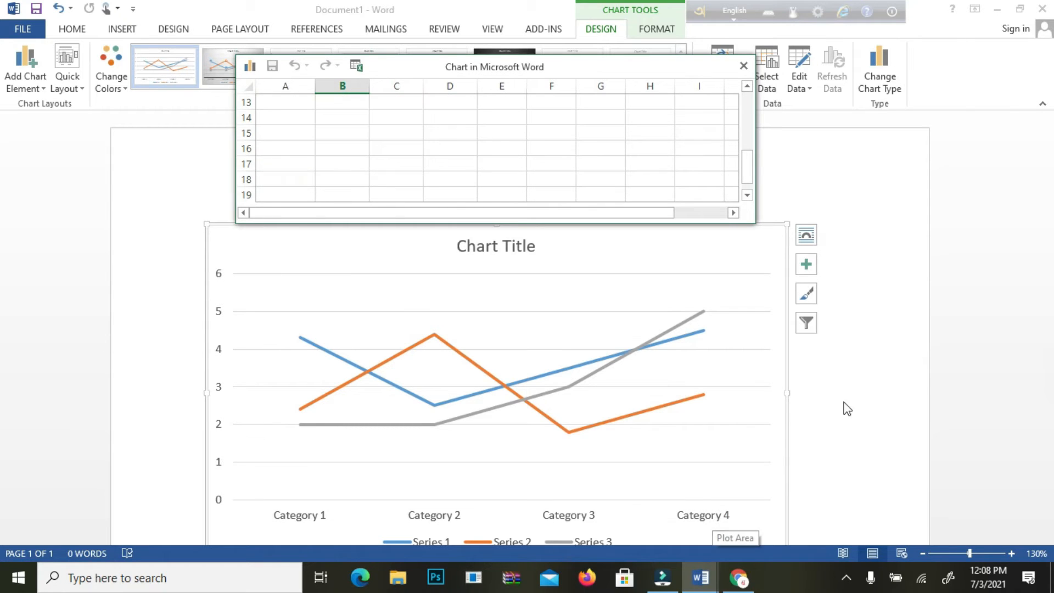
click(904, 363)
scroll(791, 371, down, 4)
scroll(528, 415, up, 1)
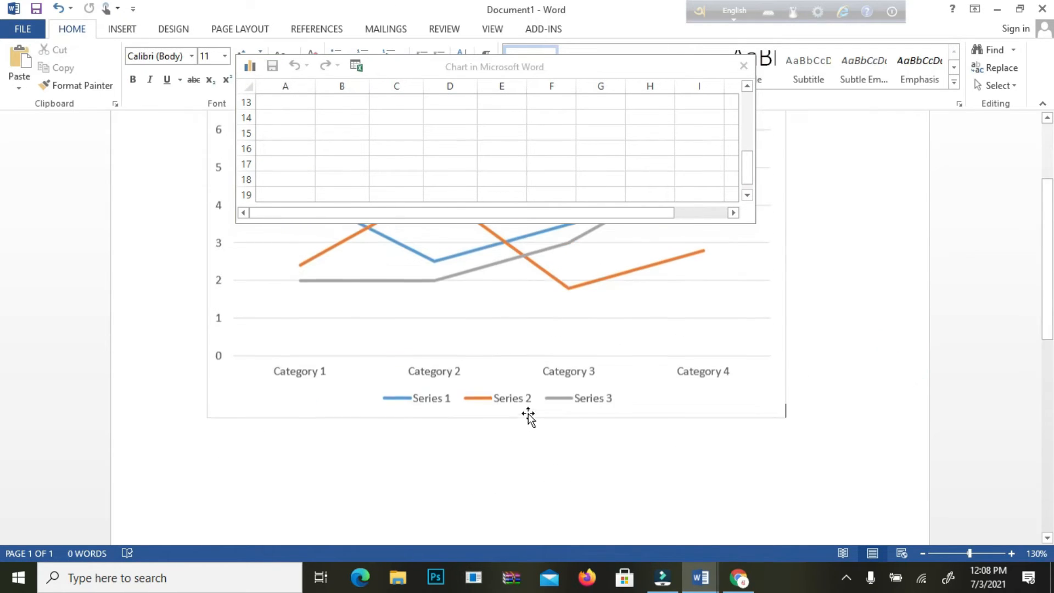
double_click(434, 375)
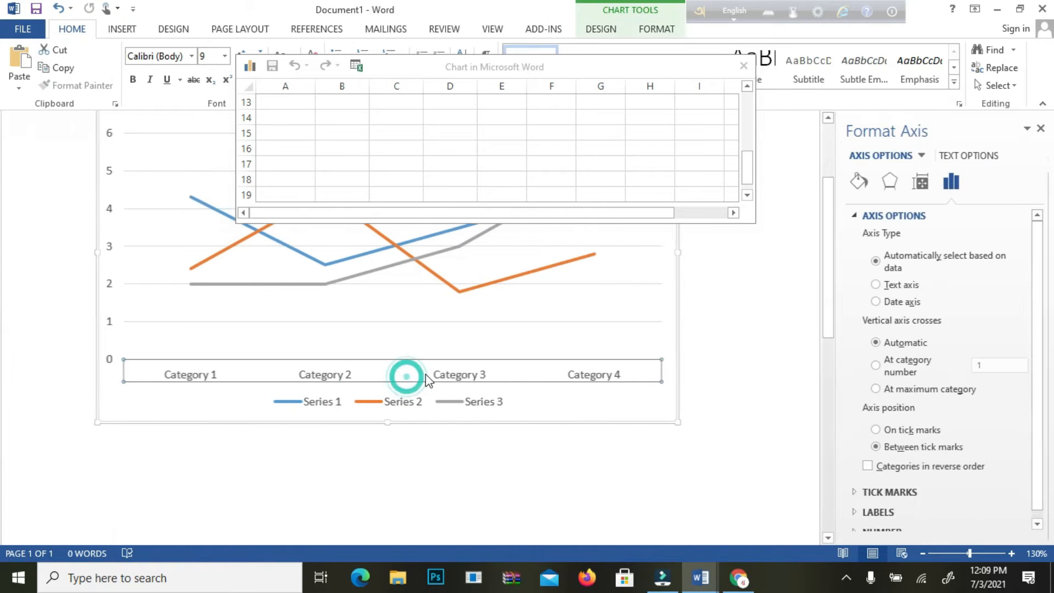
click(1040, 129)
click(678, 252)
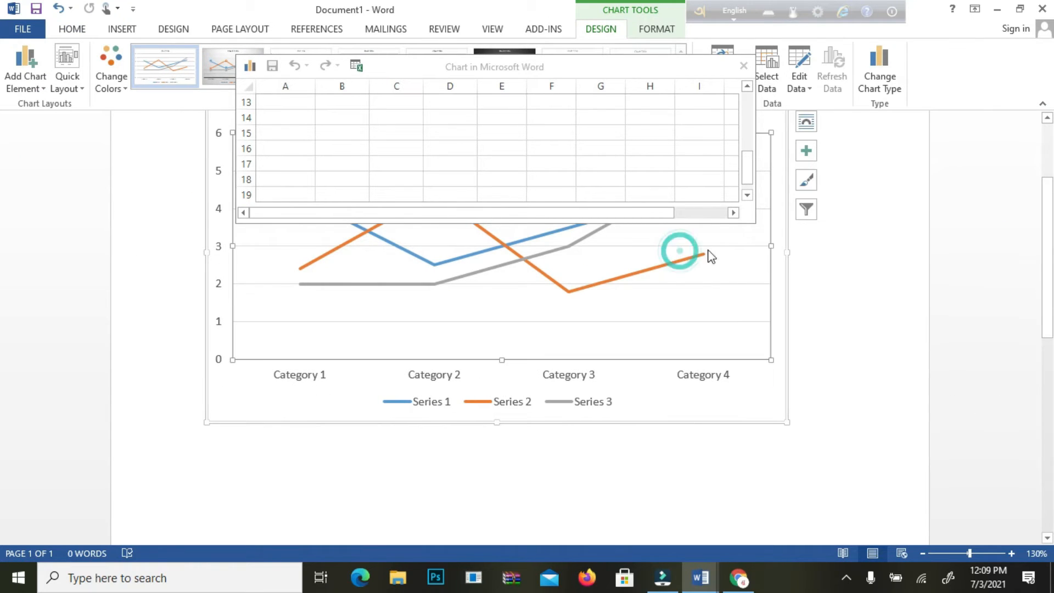
click(681, 174)
scroll(683, 162, up, 4)
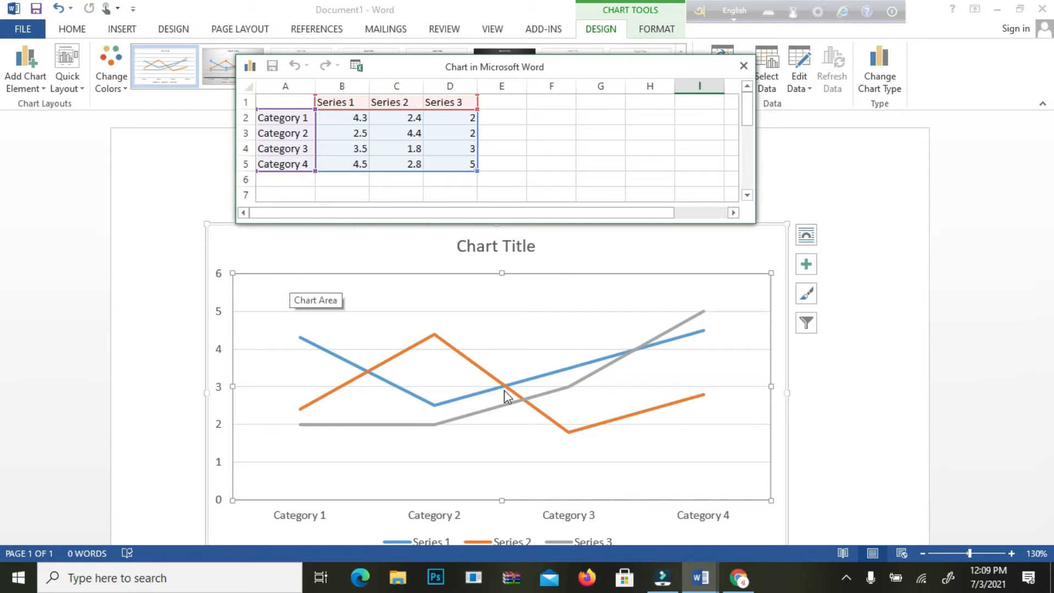
Step: Rename the four categories in the chart's data sheet as January, February, March and April
click(290, 117)
scroll(388, 285, down, 2)
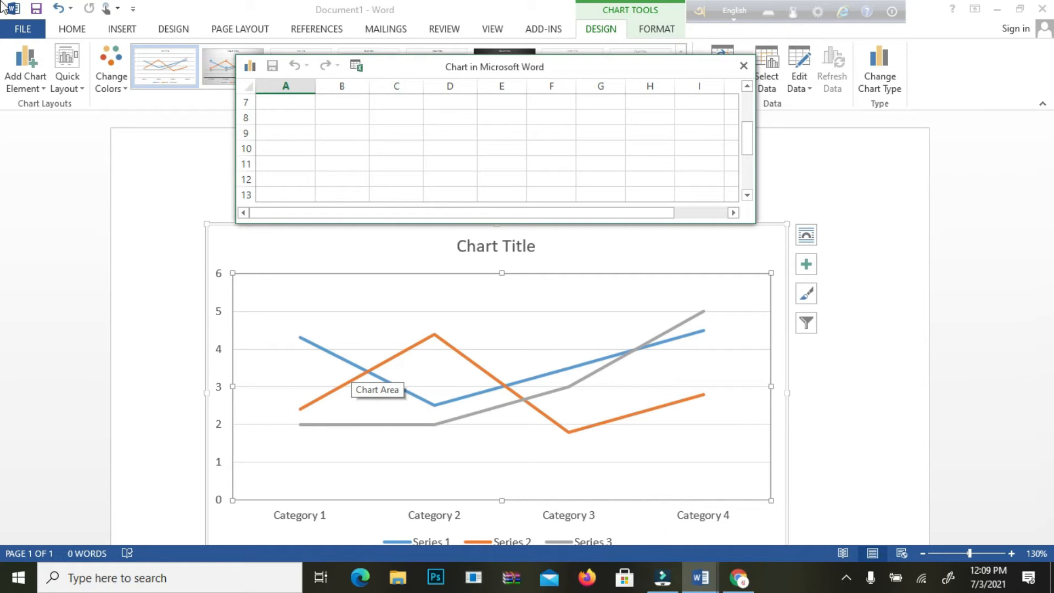
scroll(348, 160, up, 2)
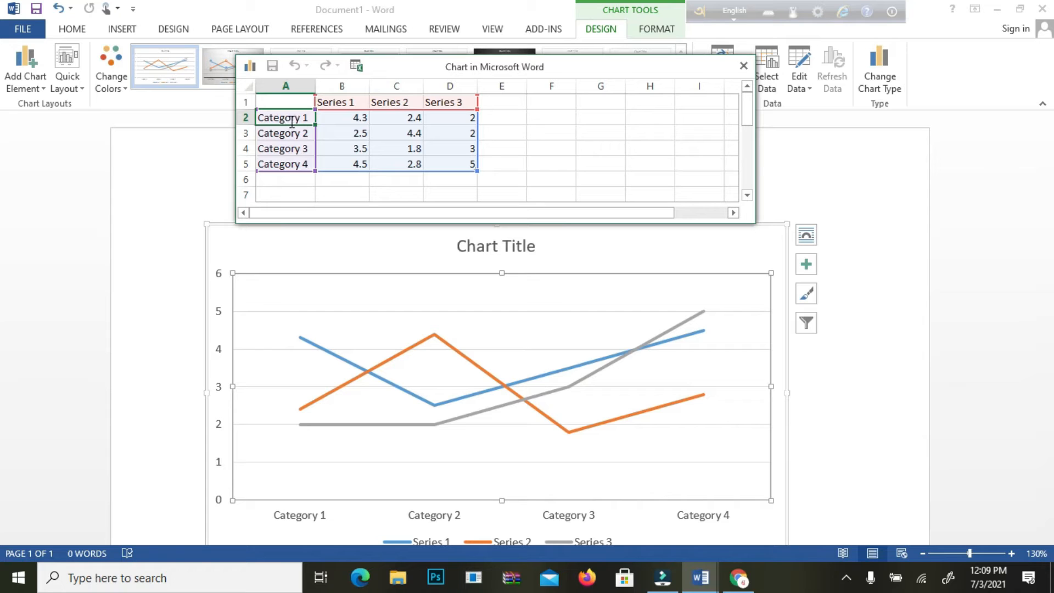
text(January)
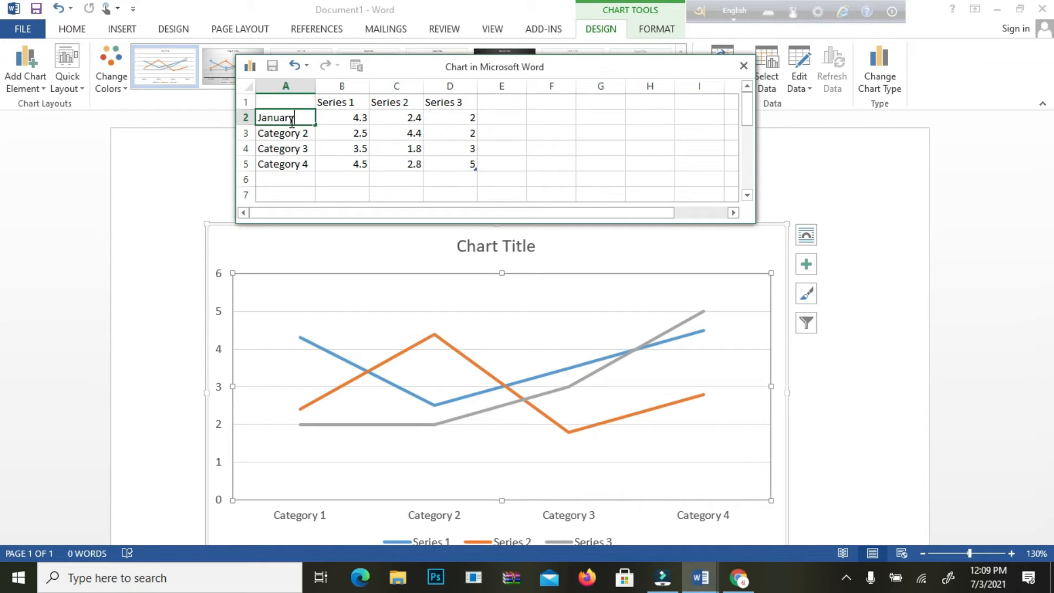
click(296, 134)
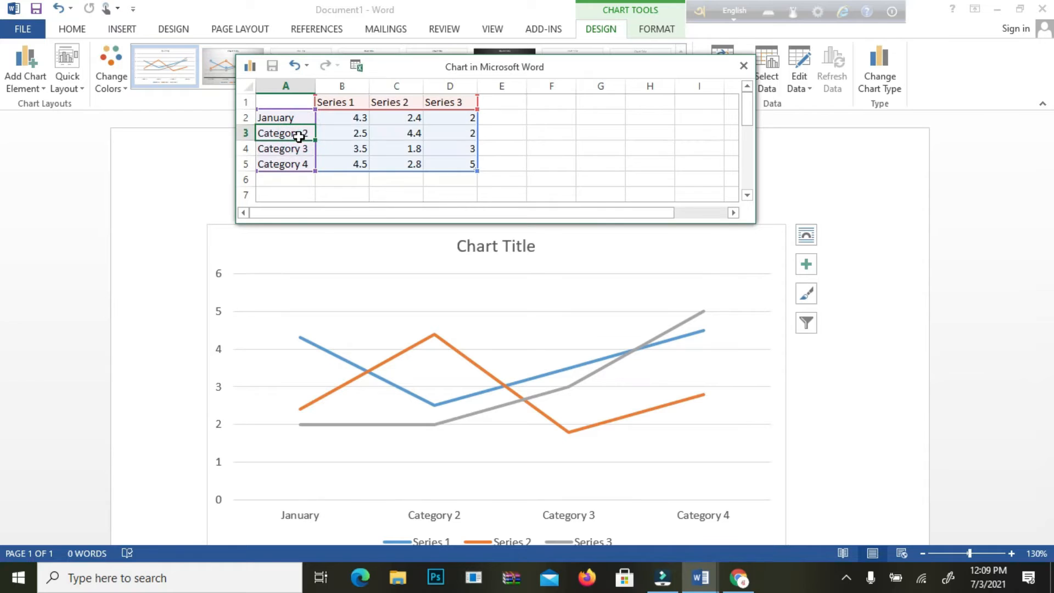
text(D)
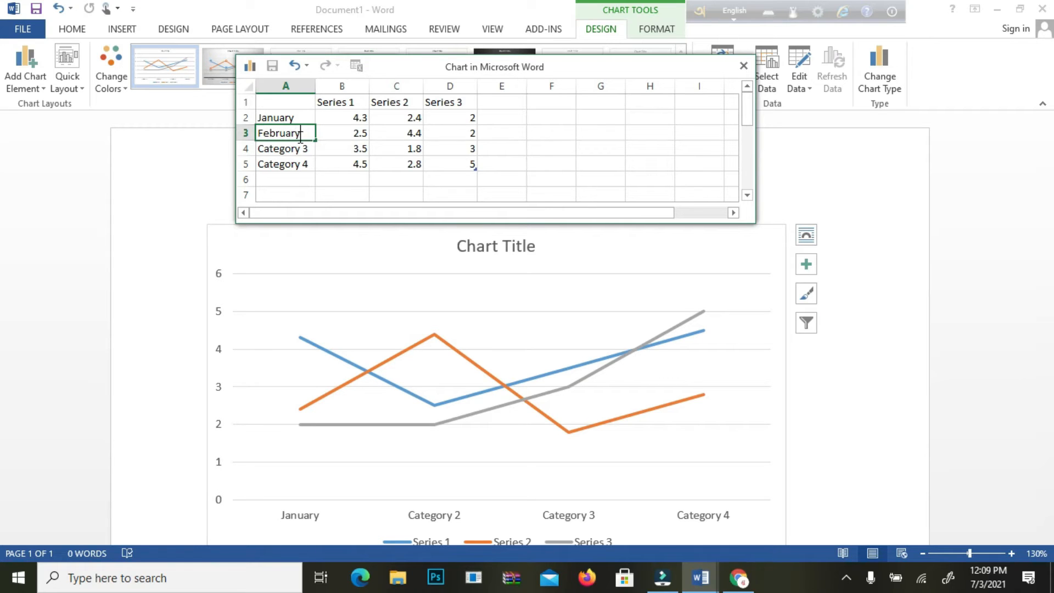
click(295, 147)
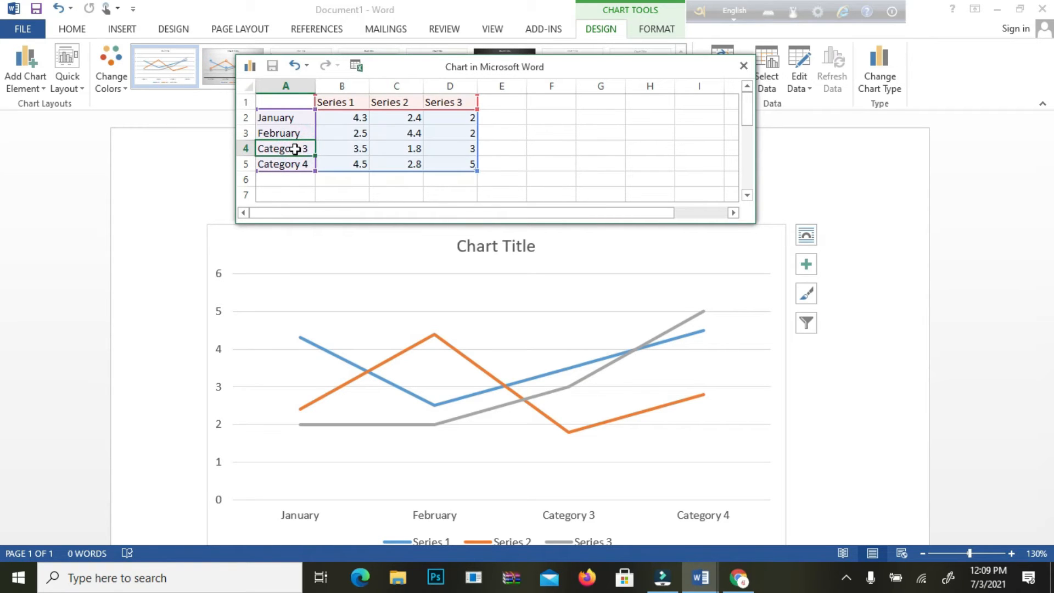
text(March)
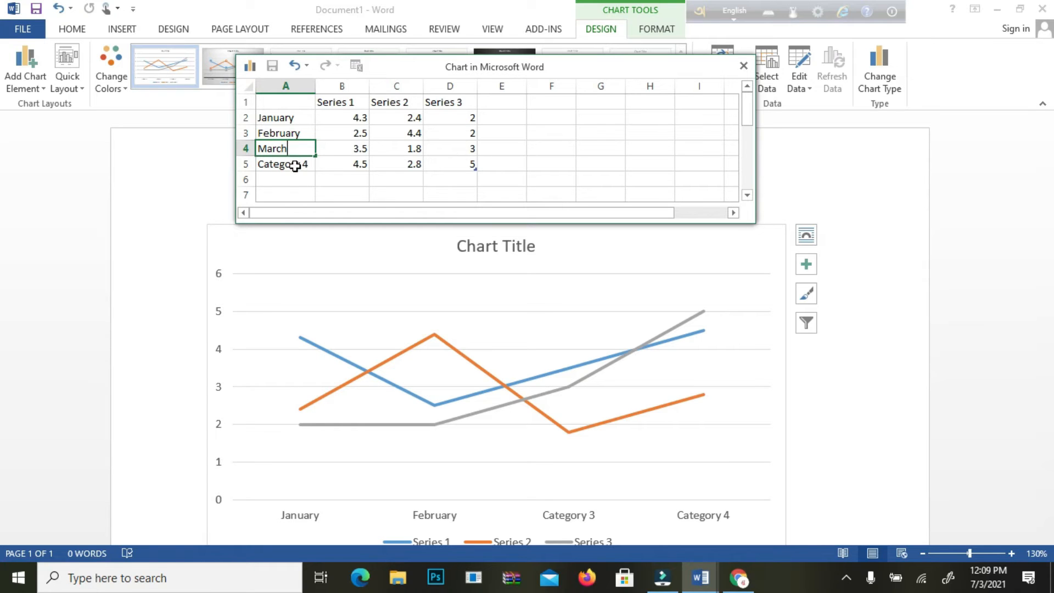
click(293, 170)
text(Apri)
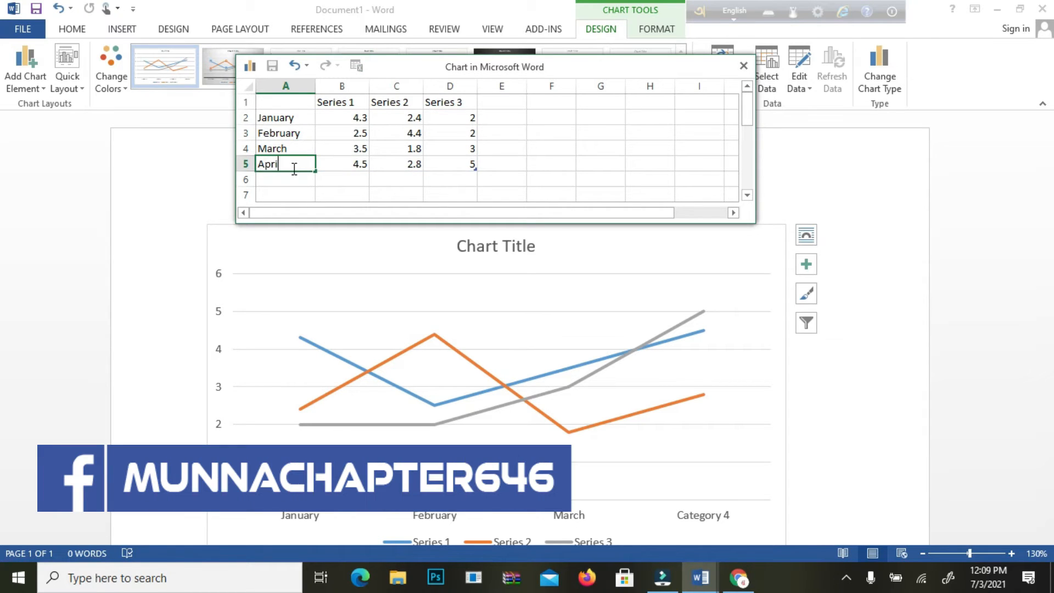
text(l)
Step: Try adding May as a fifth category below April in the data sheet, and clear that cell again
click(291, 186)
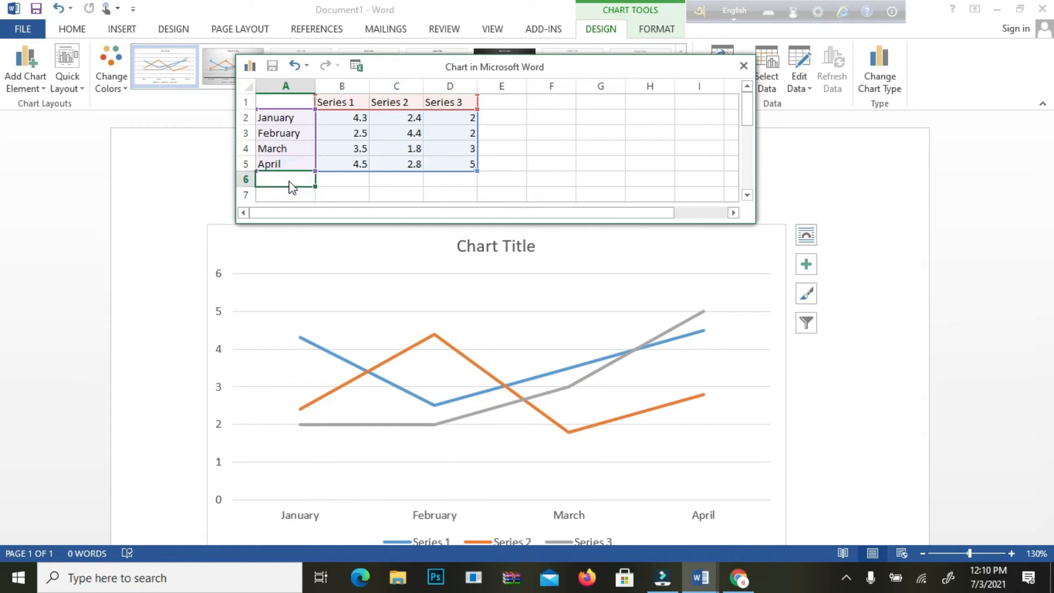
text(May)
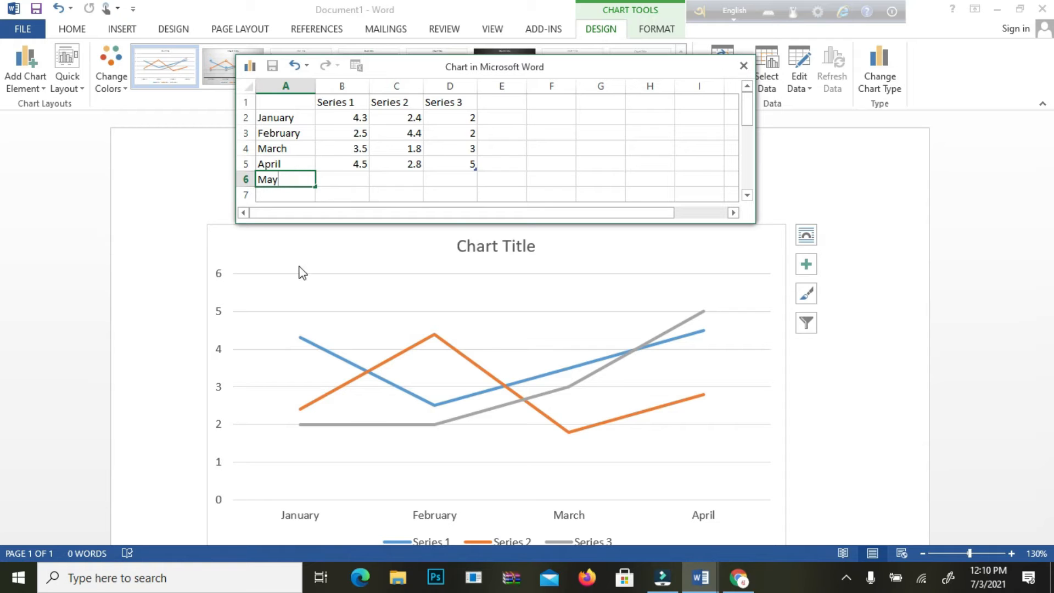
click(146, 341)
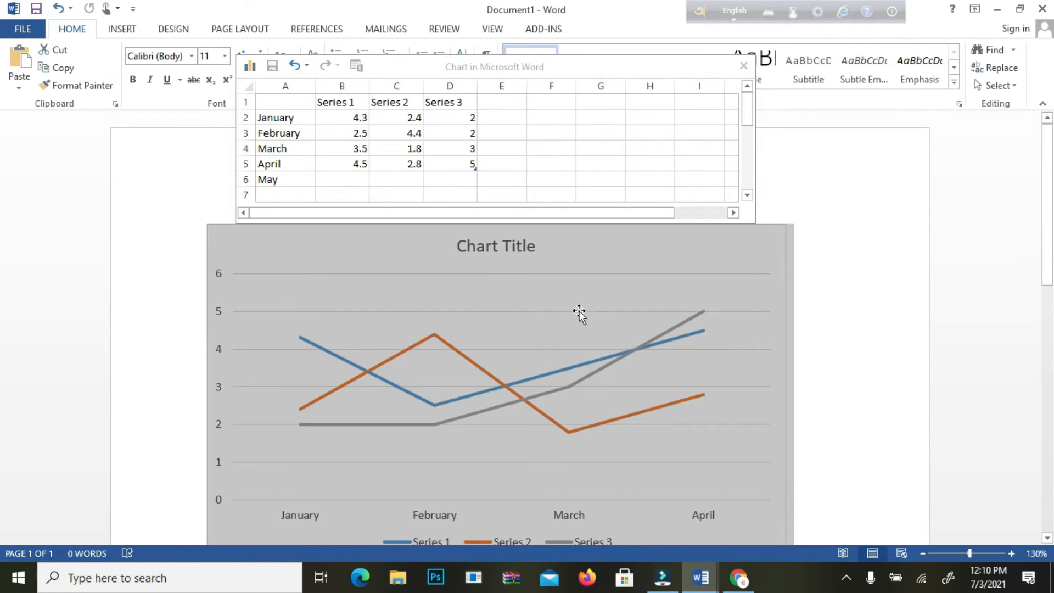
click(578, 179)
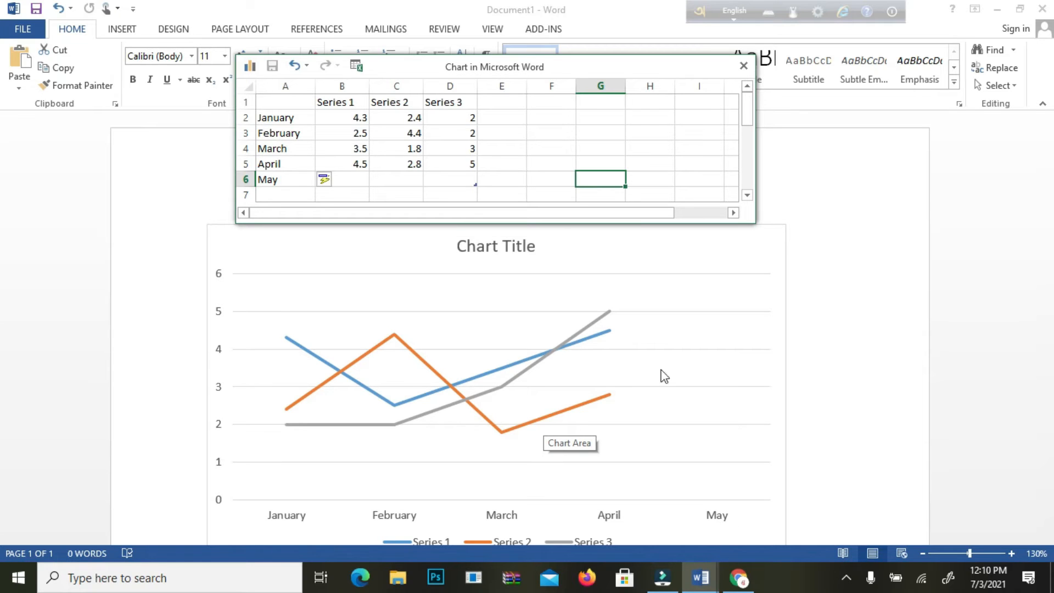
click(287, 177)
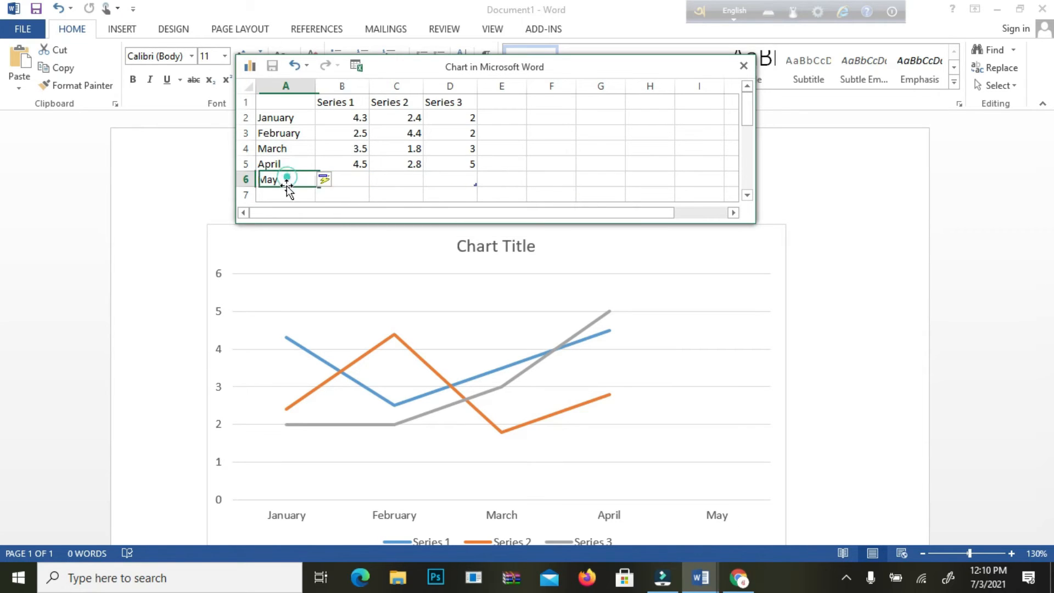
key(Delete)
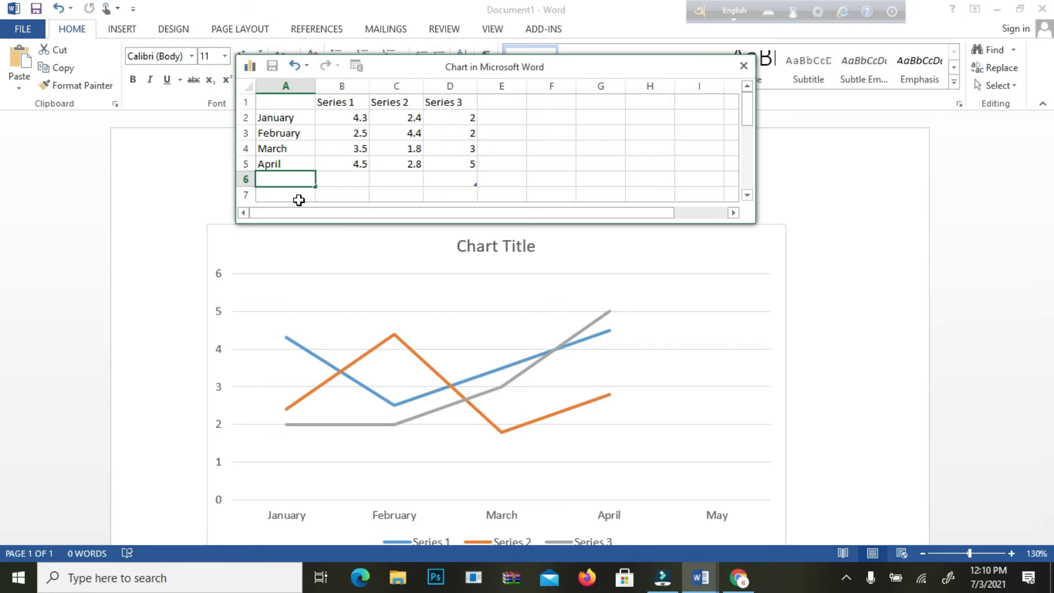
Step: Rename the three series headings in the data sheet as 1, 2 and 3
click(341, 106)
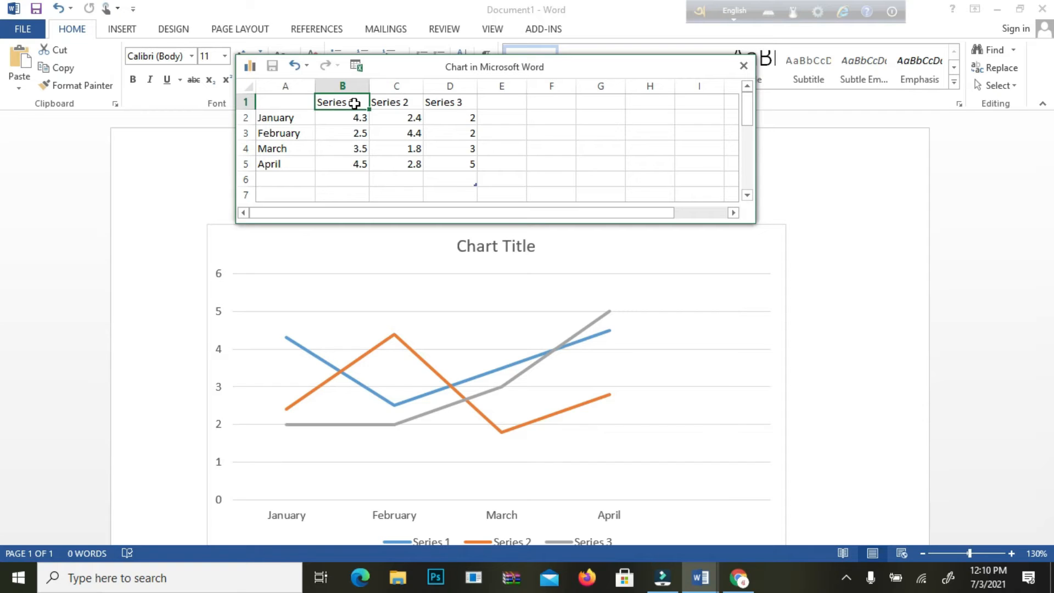
text(1)
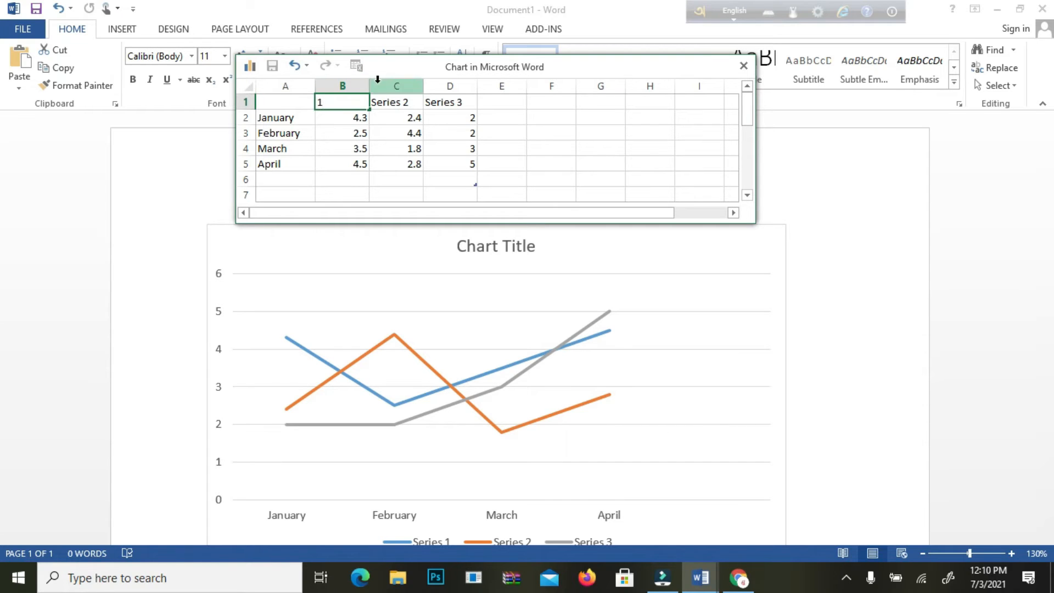
click(407, 104)
text(2)
click(437, 111)
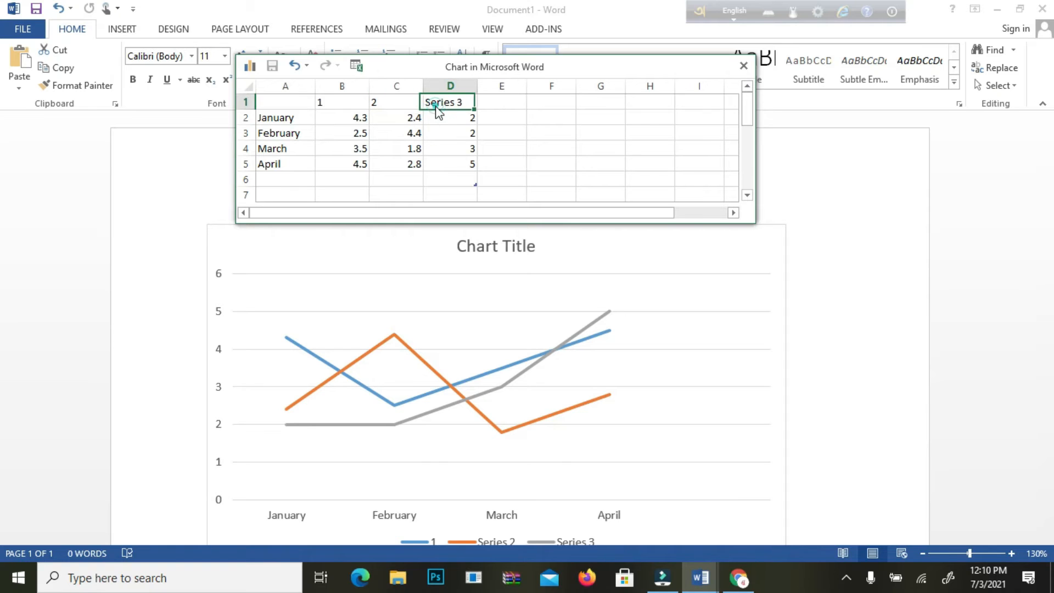
text(3)
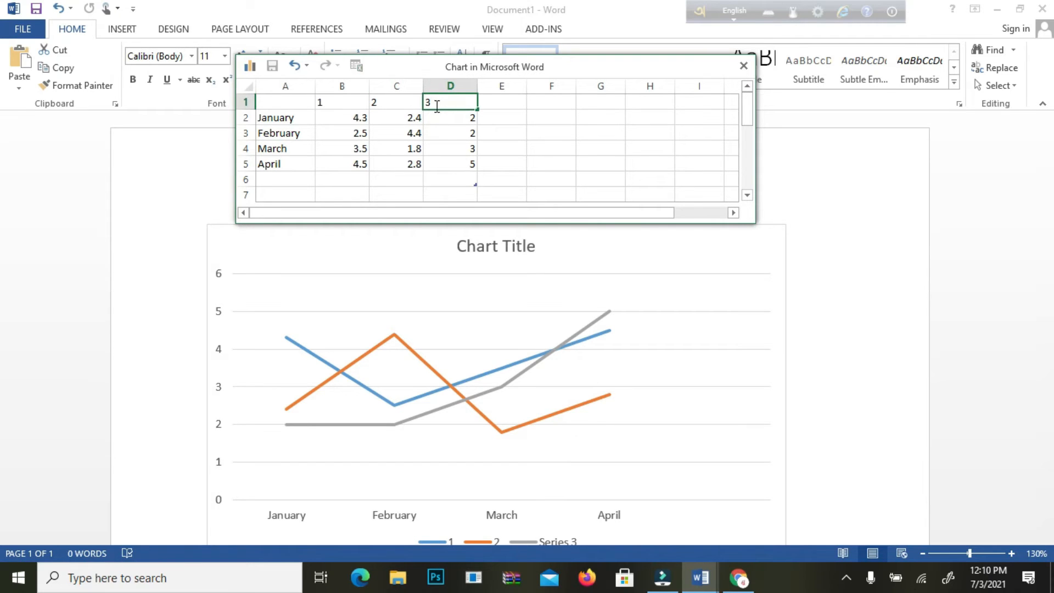
click(511, 180)
Step: Enter the January values 20000, 15000 and 12000 for series 1, 2 and 3
scroll(494, 175, down, 1)
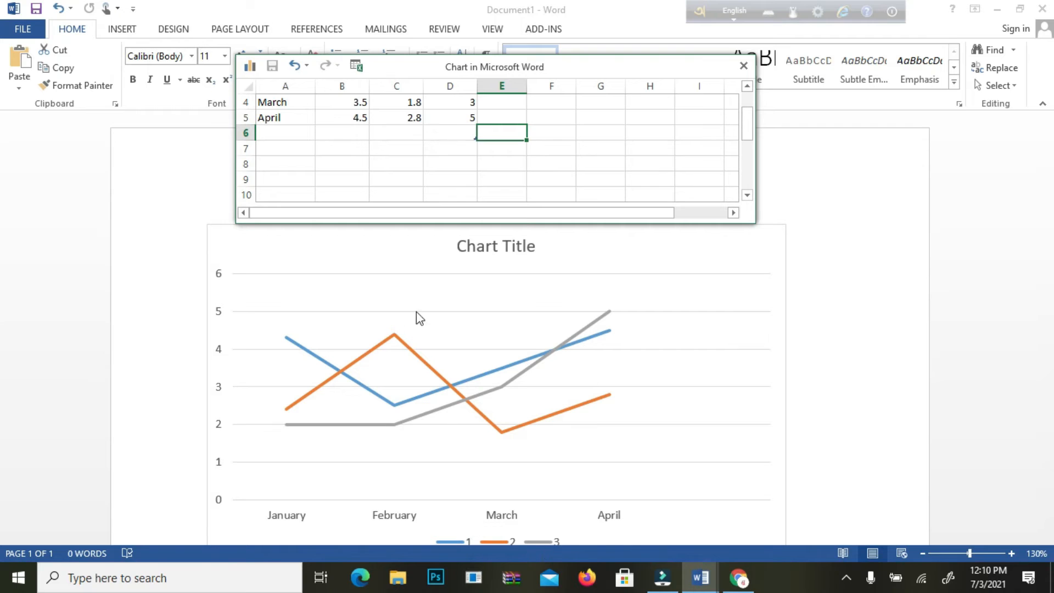
scroll(472, 153, up, 1)
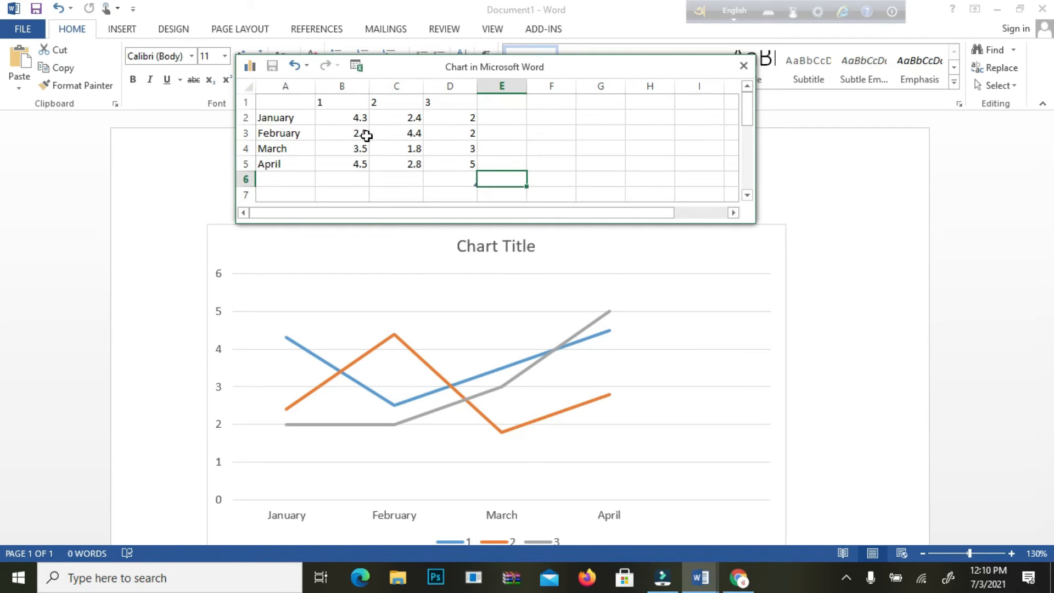
click(353, 117)
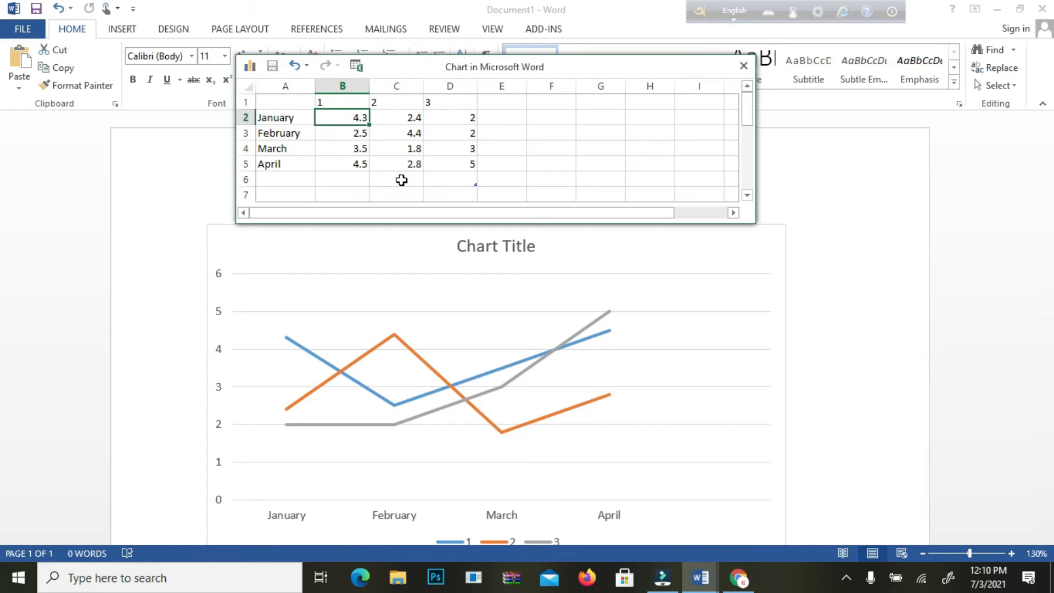
text(20000)
key(Tab)
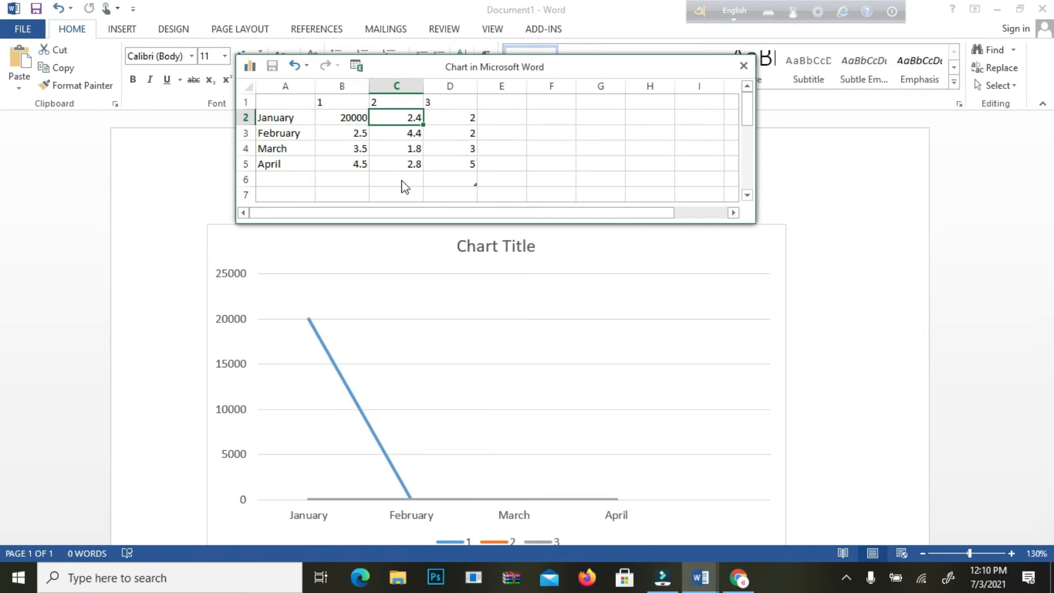
text(1)
key(BackSpace)
text(5000)
key(Tab)
text(12000)
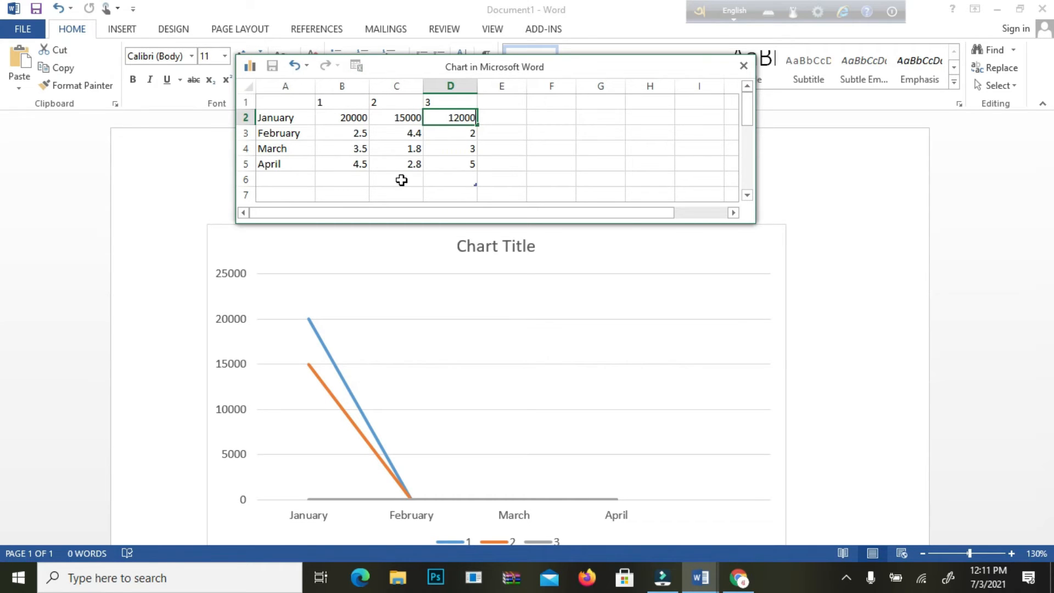
key(Return)
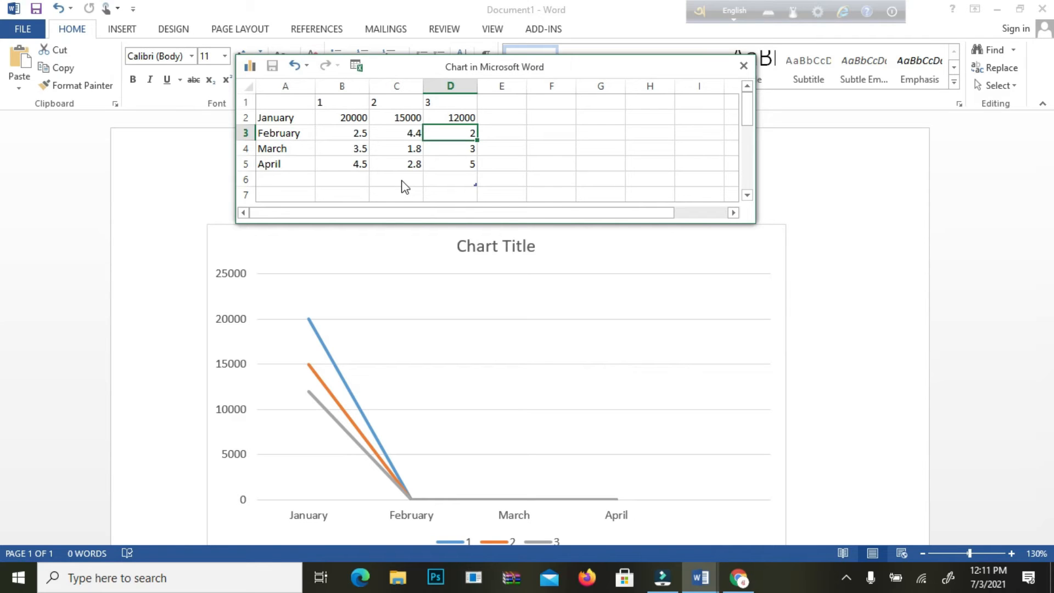
Step: Enter the February values 22000, 20000 and 14000 for series 1, 2 and 3
click(363, 130)
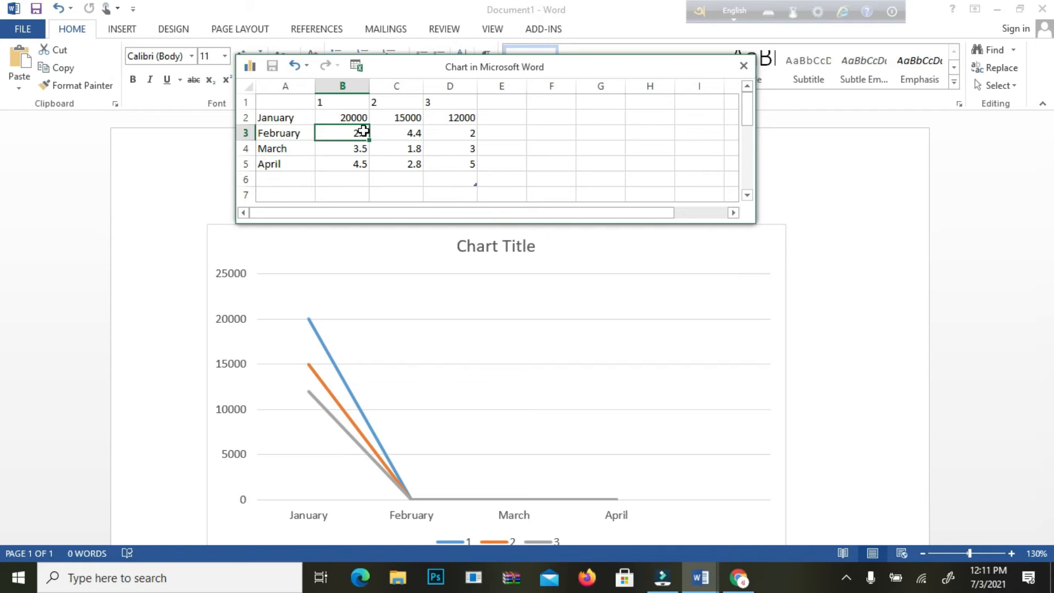
double_click(363, 131)
text(22000)
key(BackSpace)
text(0)
key(Tab)
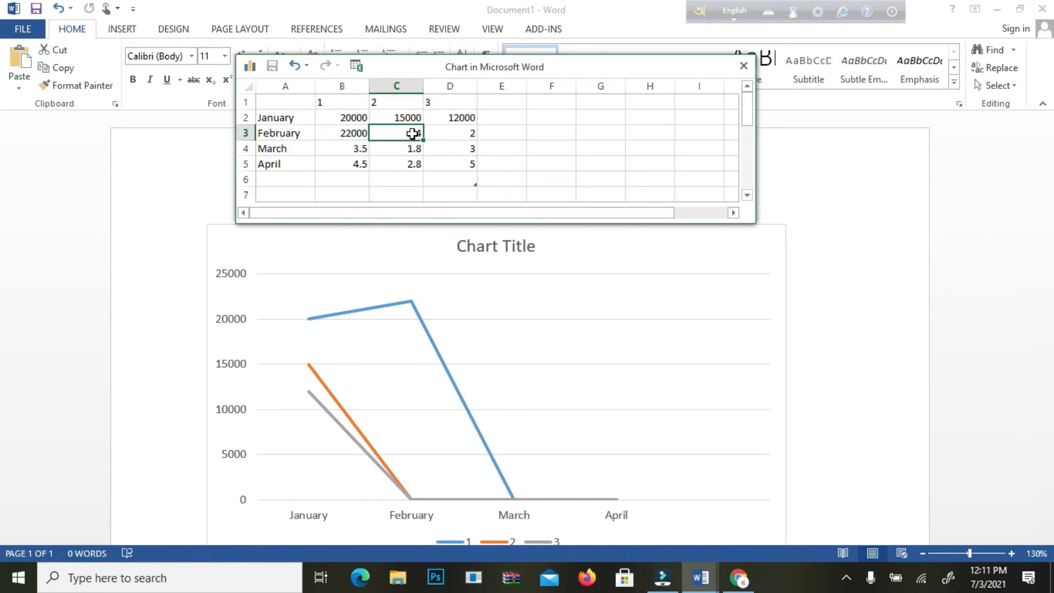
text(20000)
click(459, 133)
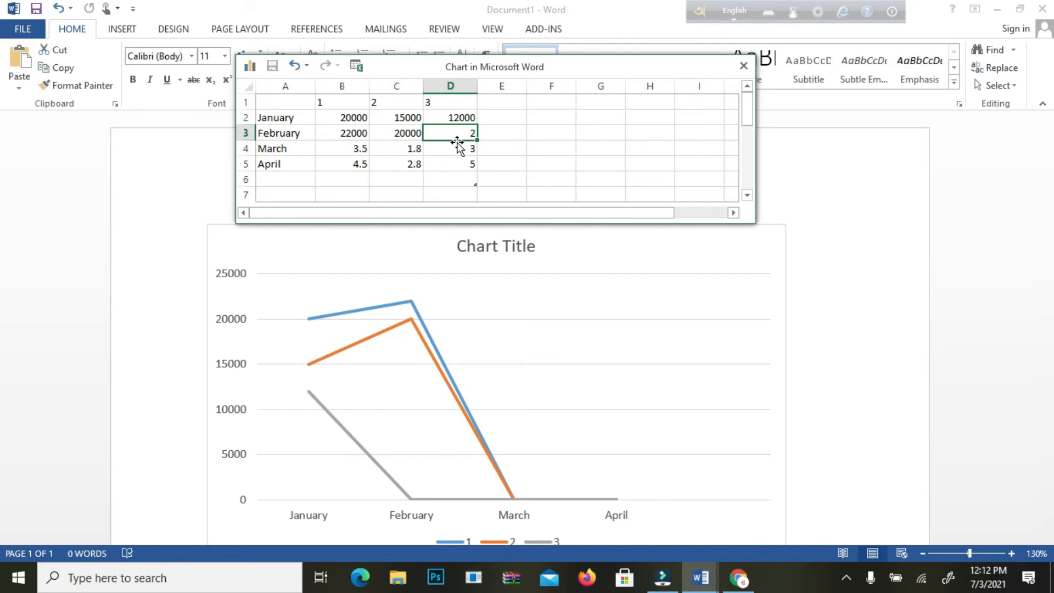
text(14000)
Step: Enter the March values 17000, 14000 and 14000 for series 1, 2 and 3
click(351, 148)
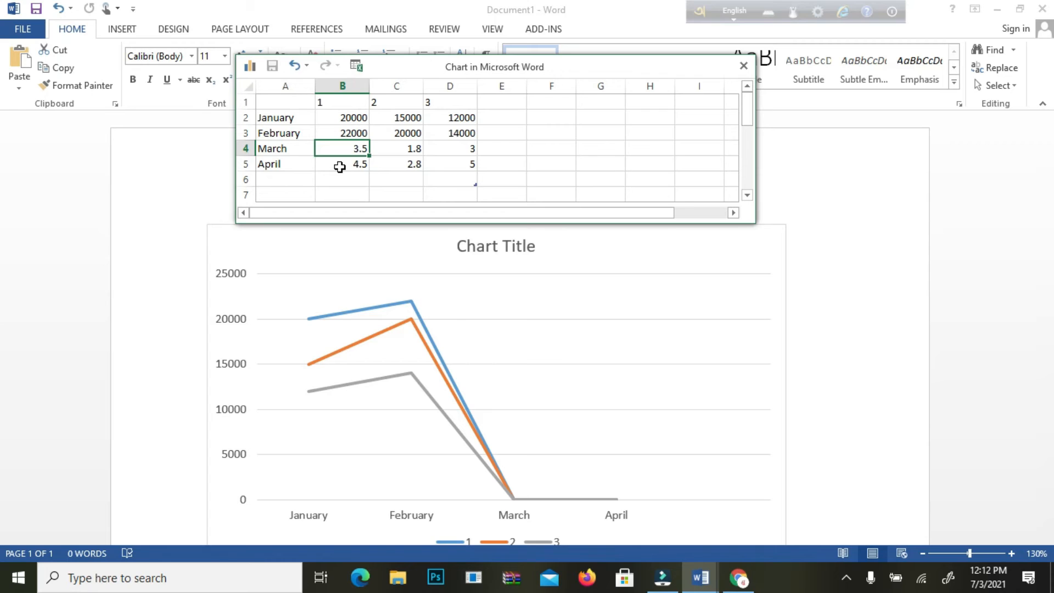
text(17000)
key(Tab)
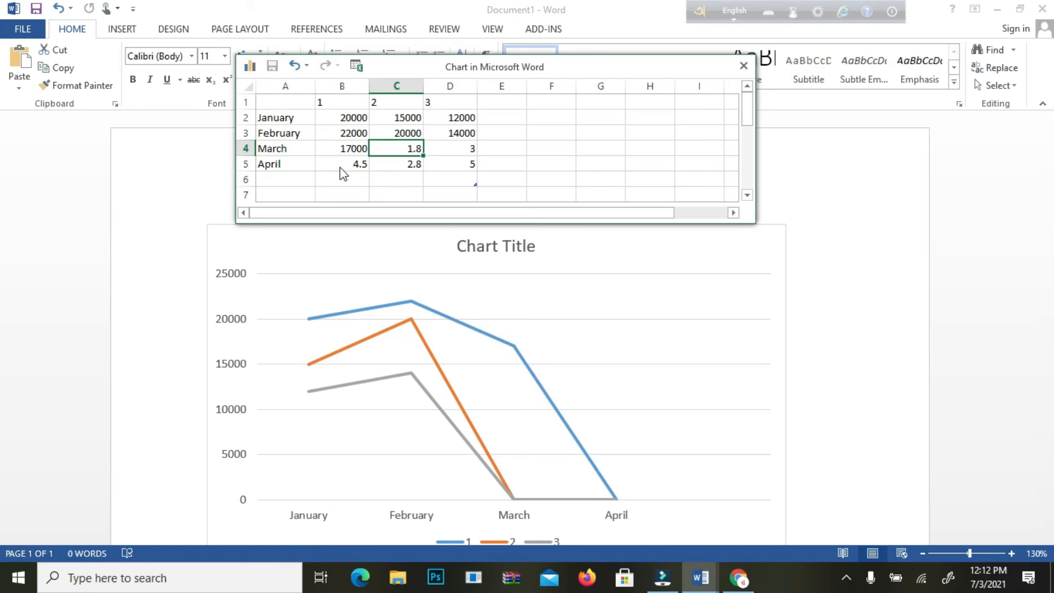
text(14000)
key(BackSpace)
key(BackSpace)
key(BackSpace)
text(000)
key(Tab)
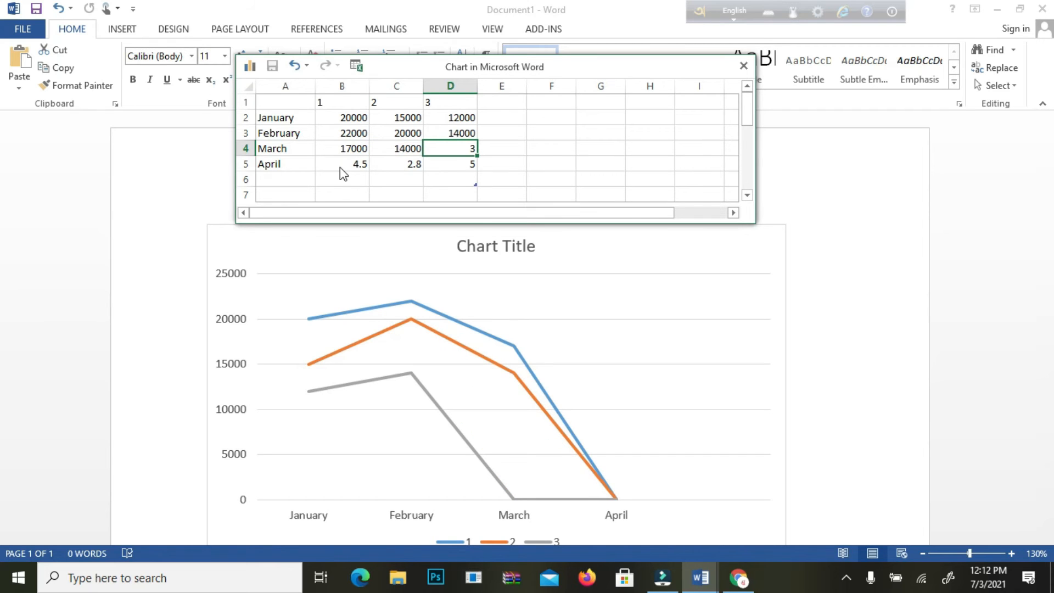
text(14000)
key(Return)
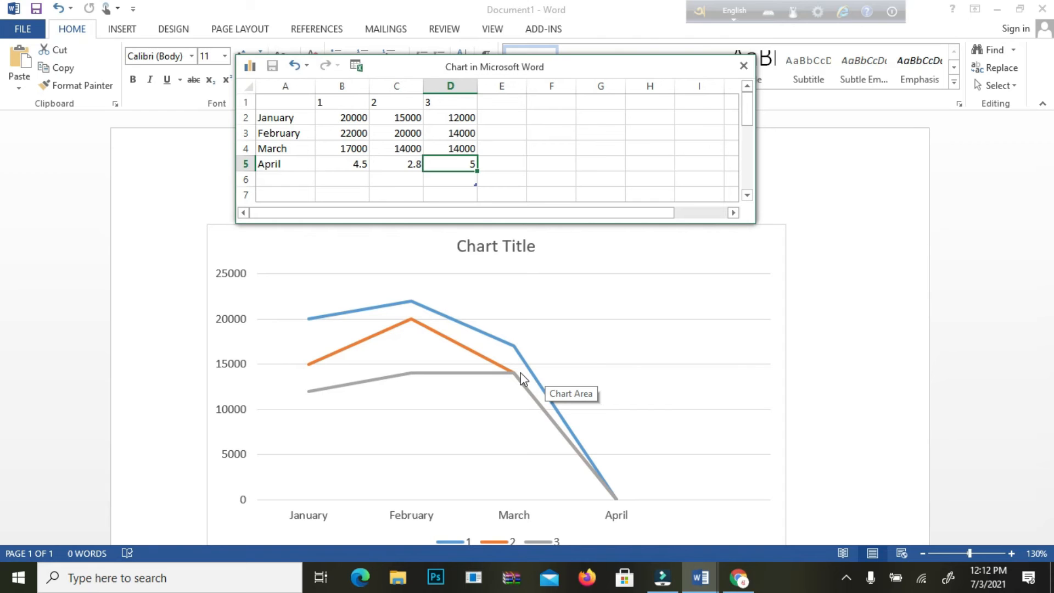
Step: Enter the April values 20000, 13000 and 15000 for series 1, 2 and 3
click(355, 166)
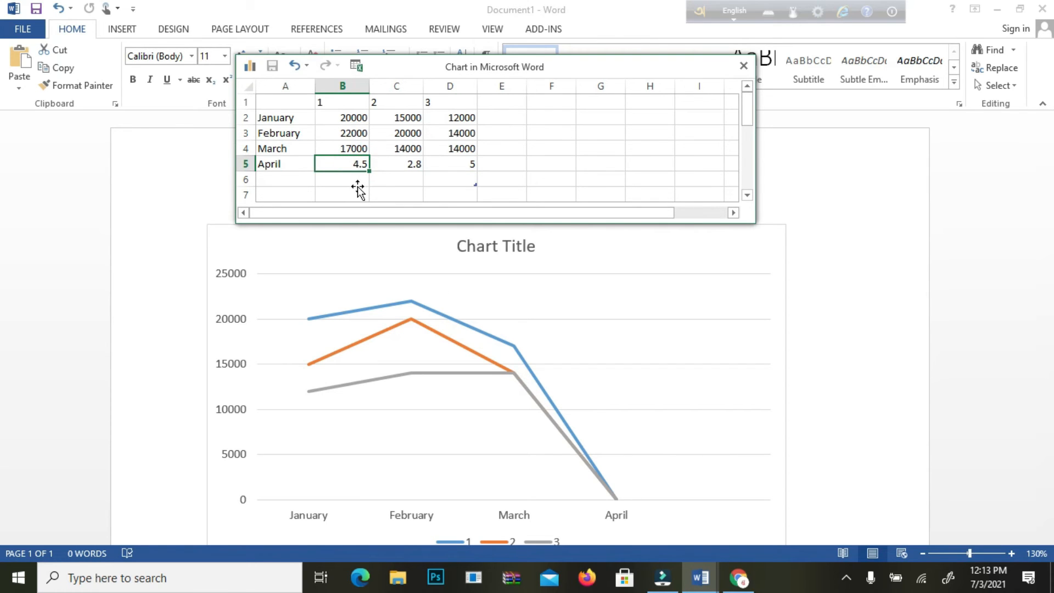
text(2999)
key(BackSpace)
key(BackSpace)
key(BackSpace)
text(0000)
key(Tab)
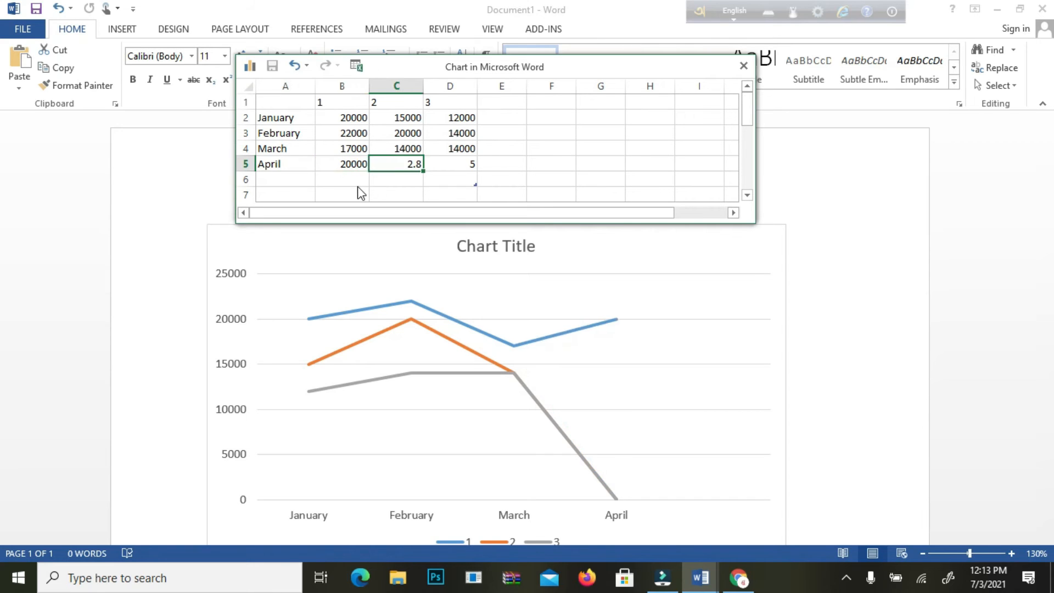
text(13)
text(999)
key(BackSpace)
key(BackSpace)
key(BackSpace)
text(000)
key(Tab)
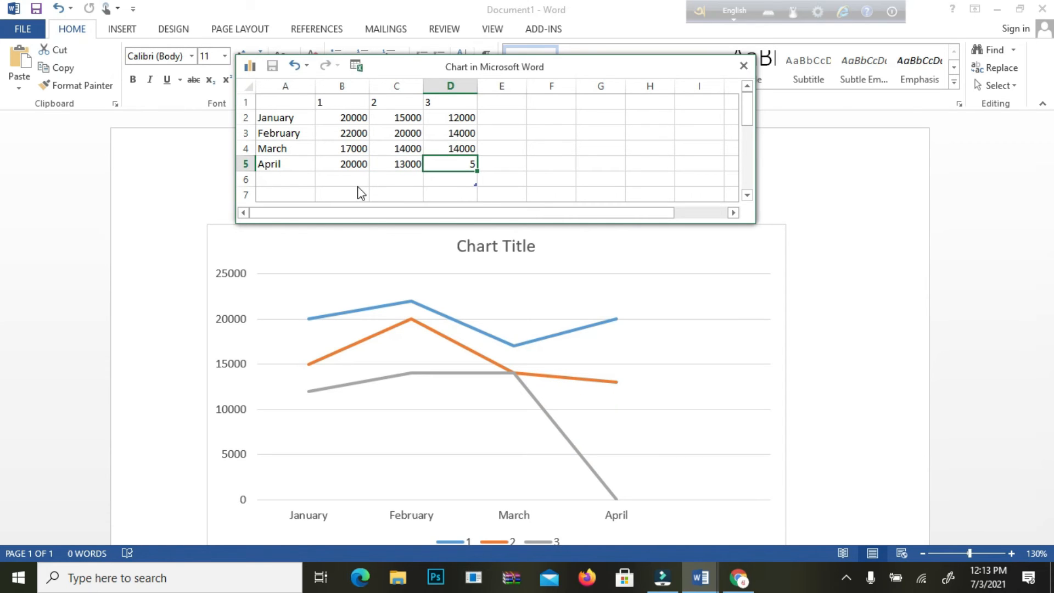
text(15000)
key(Return)
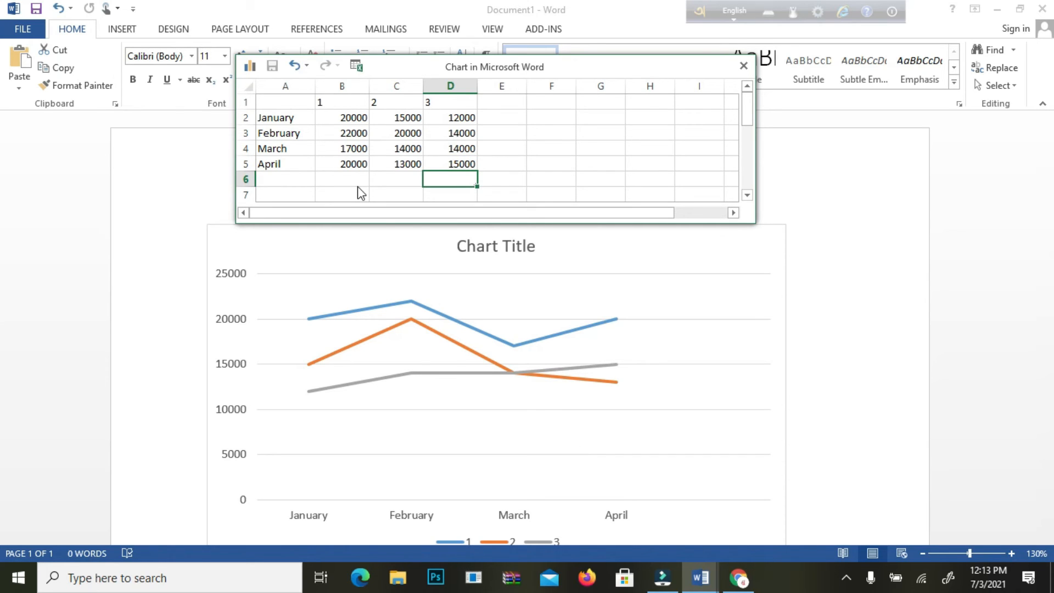
Step: Change the chart title to "Graph Chart"
click(523, 245)
click(502, 245)
drag(510, 245, 536, 246)
key(BackSpace)
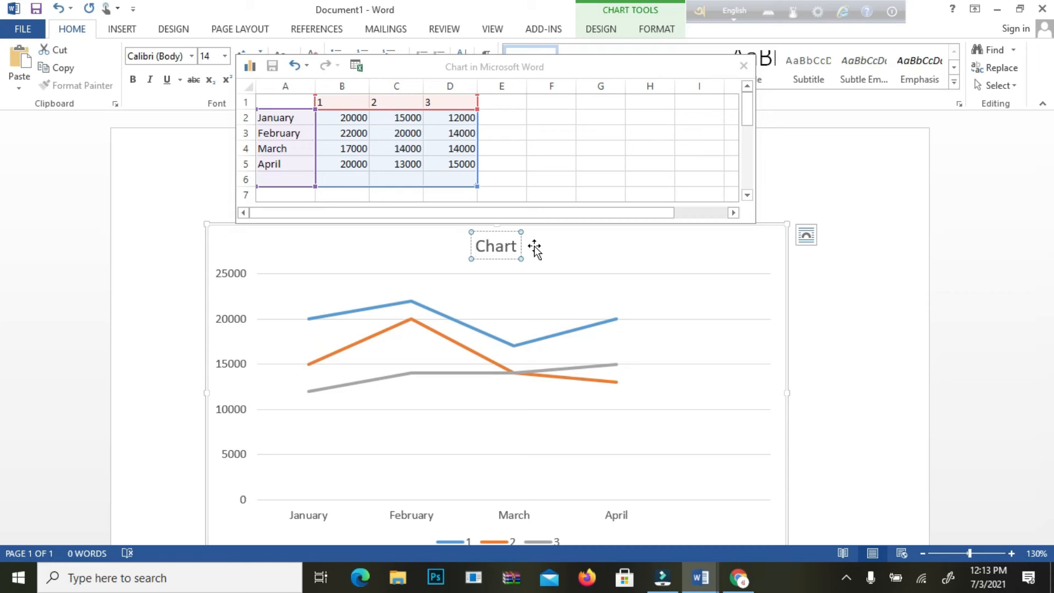
key(Home)
text(Graph)
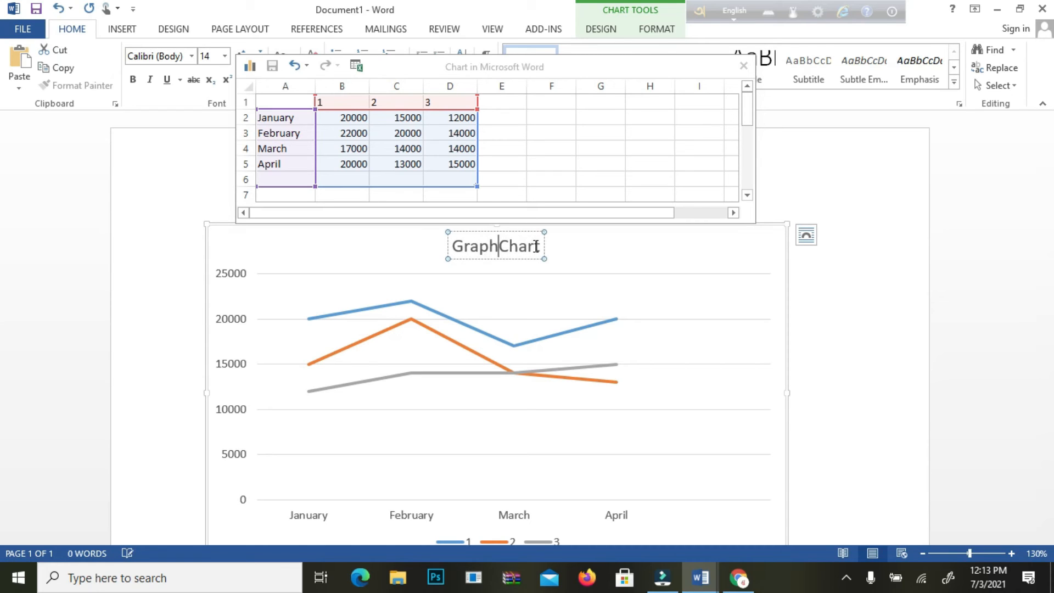
Step: Make the whole "Graph Chart" title bold
double_click(487, 248)
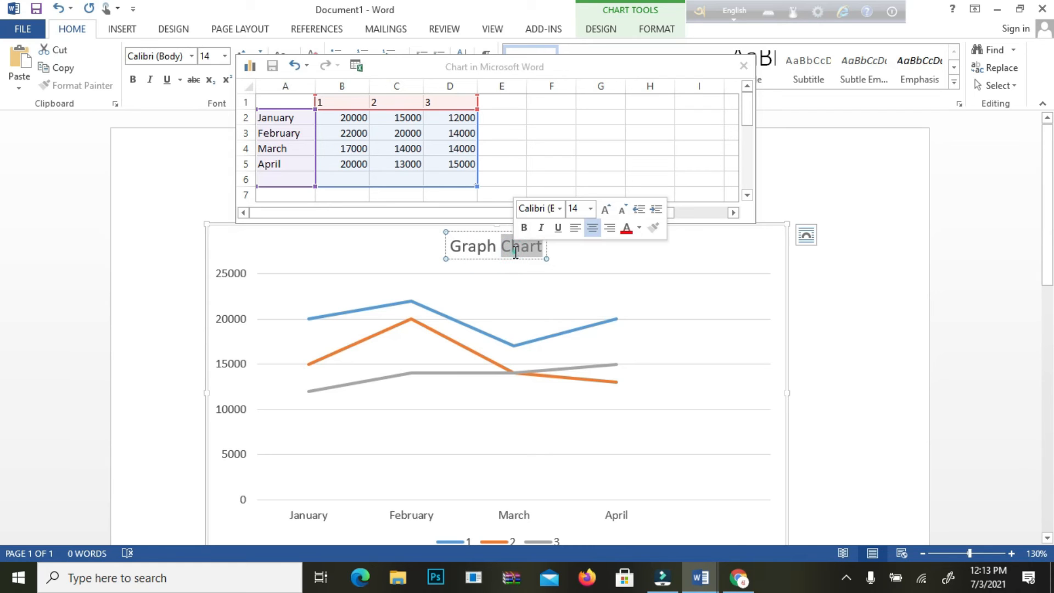
click(496, 247)
click(448, 246)
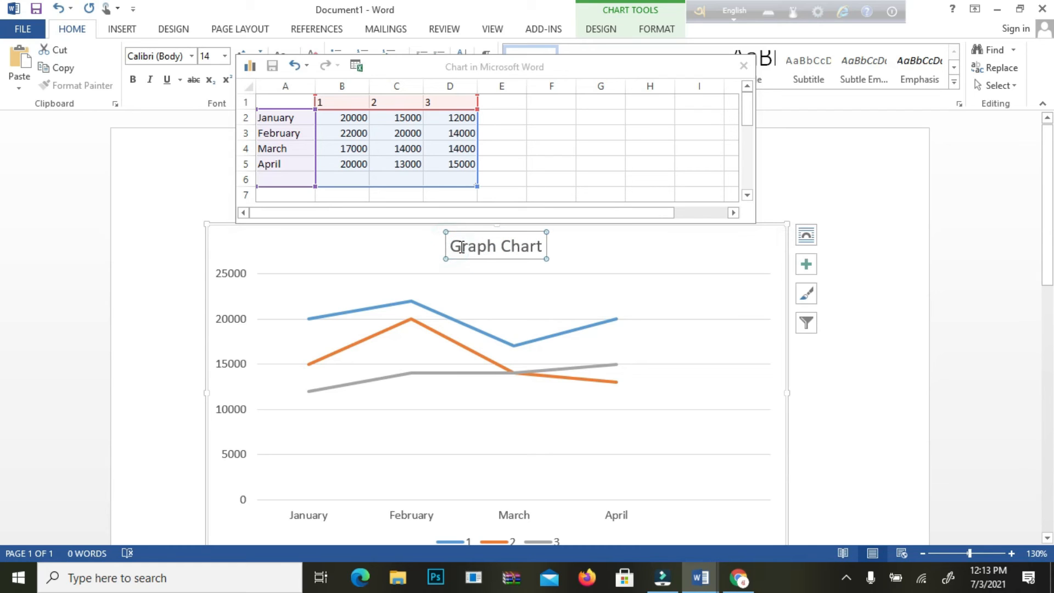
drag(453, 247, 545, 248)
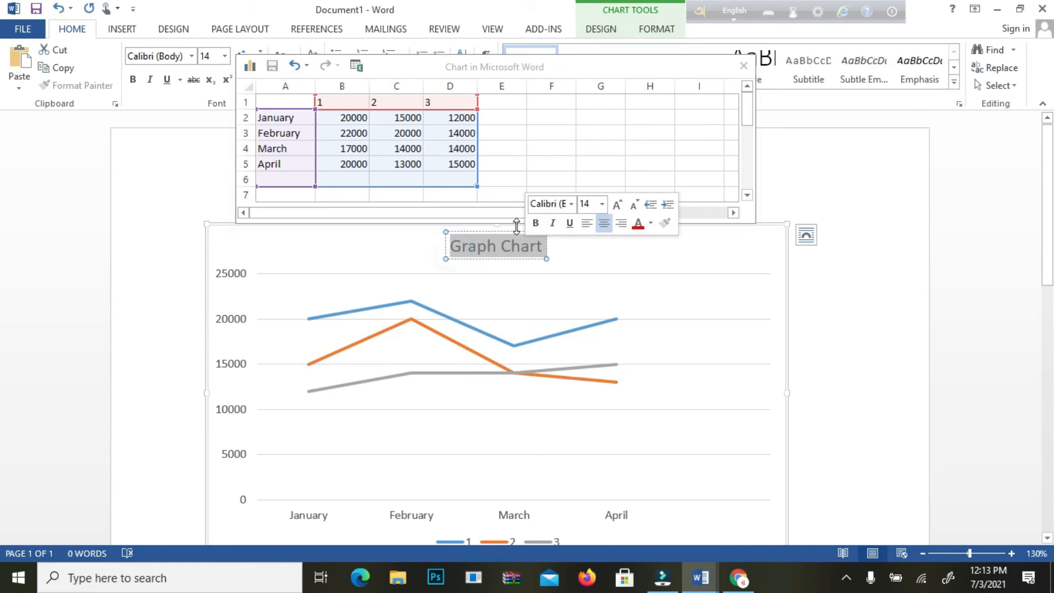
click(537, 223)
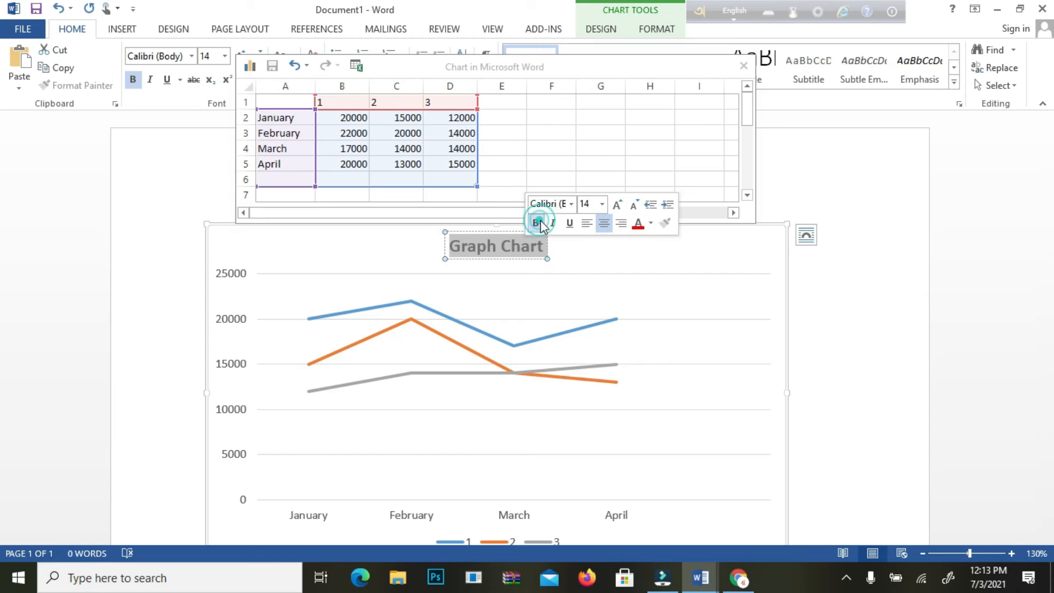
click(601, 252)
Step: Close the chart's data sheet and deselect the chart
scroll(601, 275, down, 3)
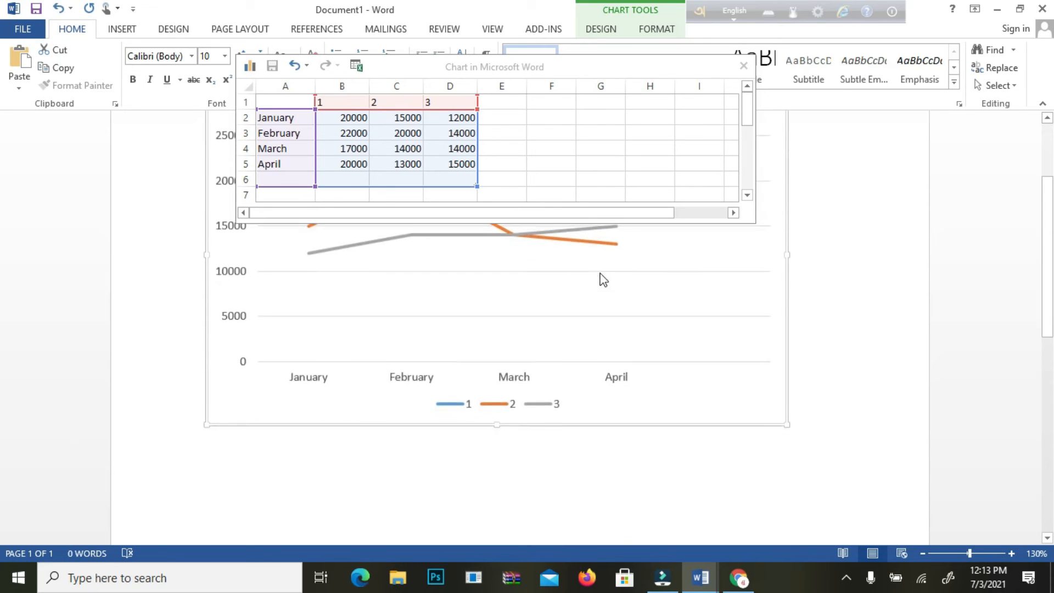
click(744, 67)
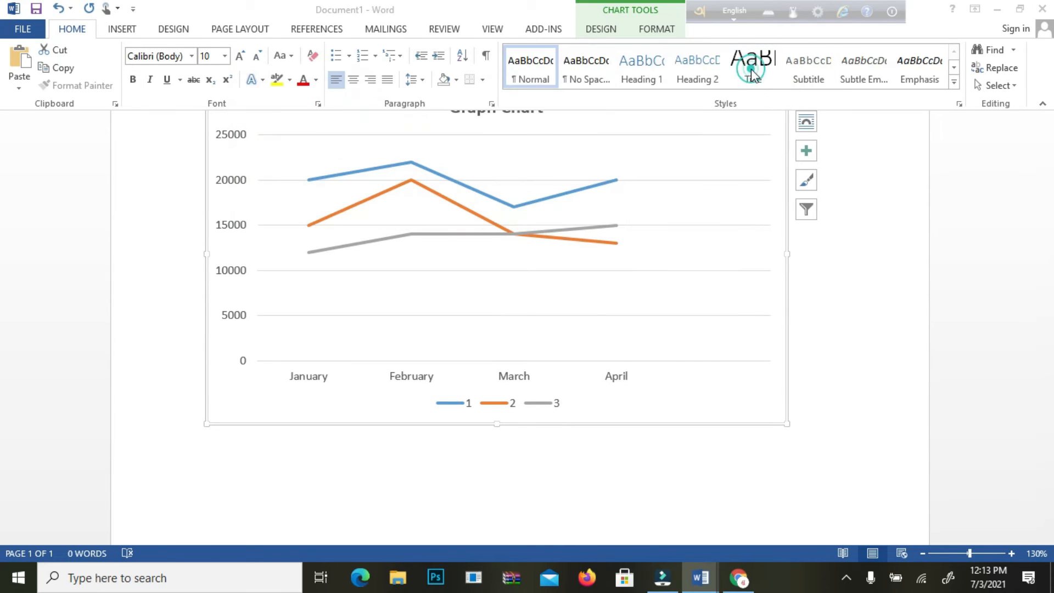
click(911, 187)
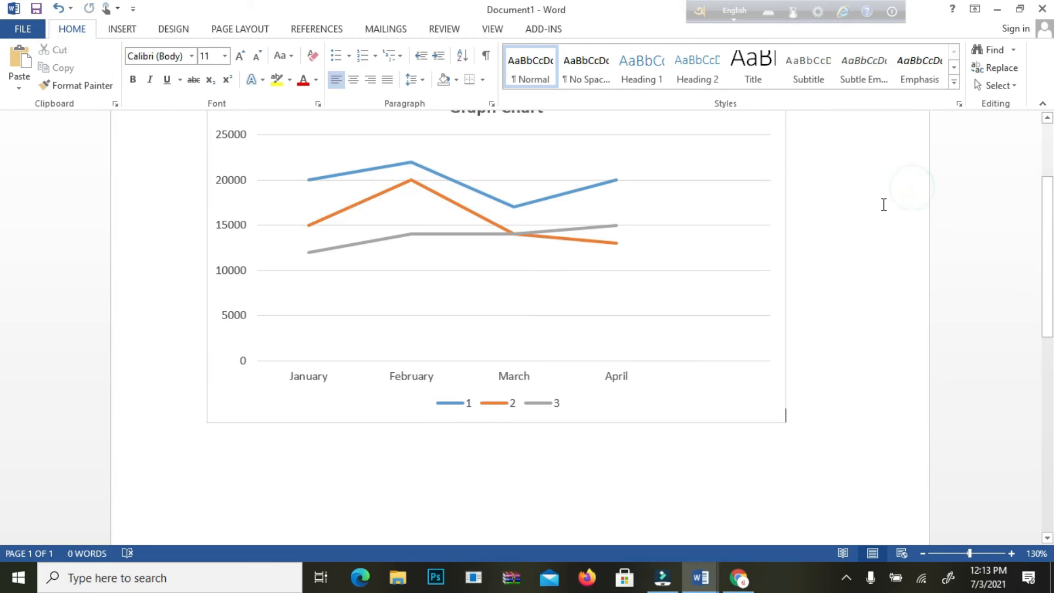
scroll(885, 205, up, 3)
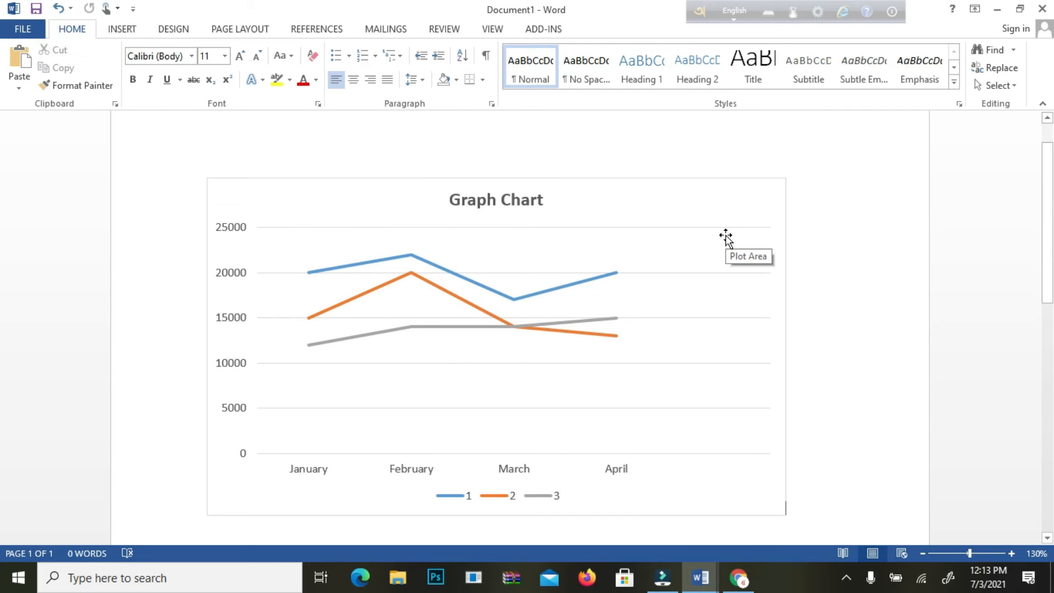
Step: Reopen the chart's data sheet through Edit Data, look it over and close it again
click(652, 268)
right_click(652, 267)
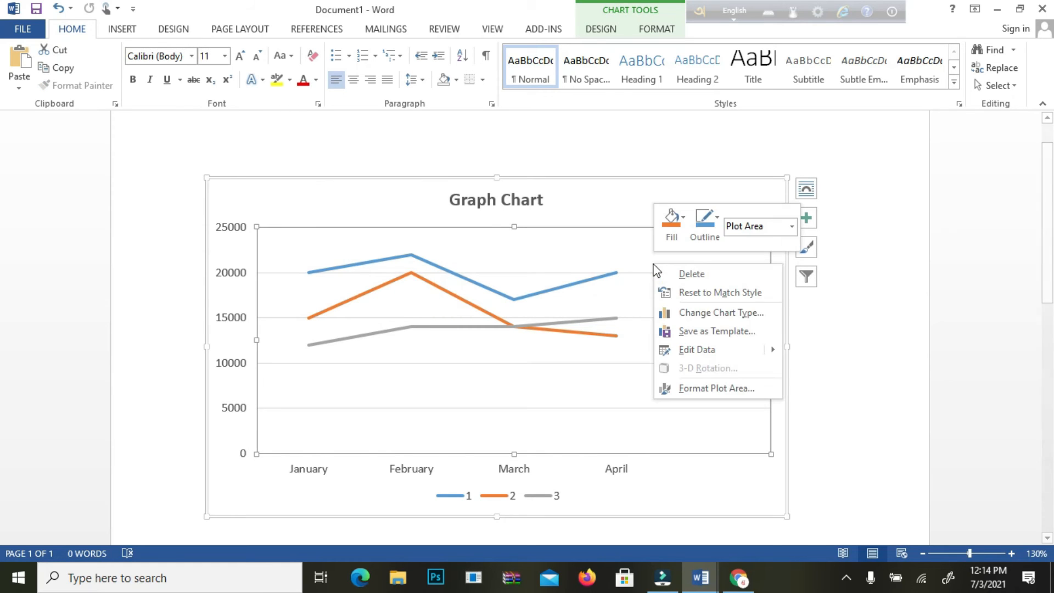
click(895, 362)
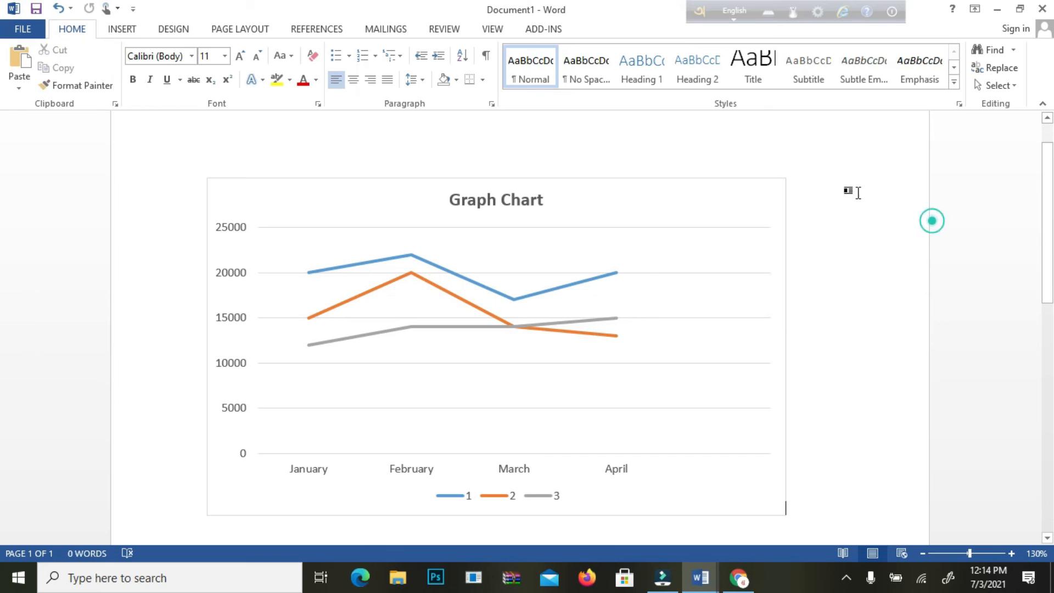
right_click(739, 191)
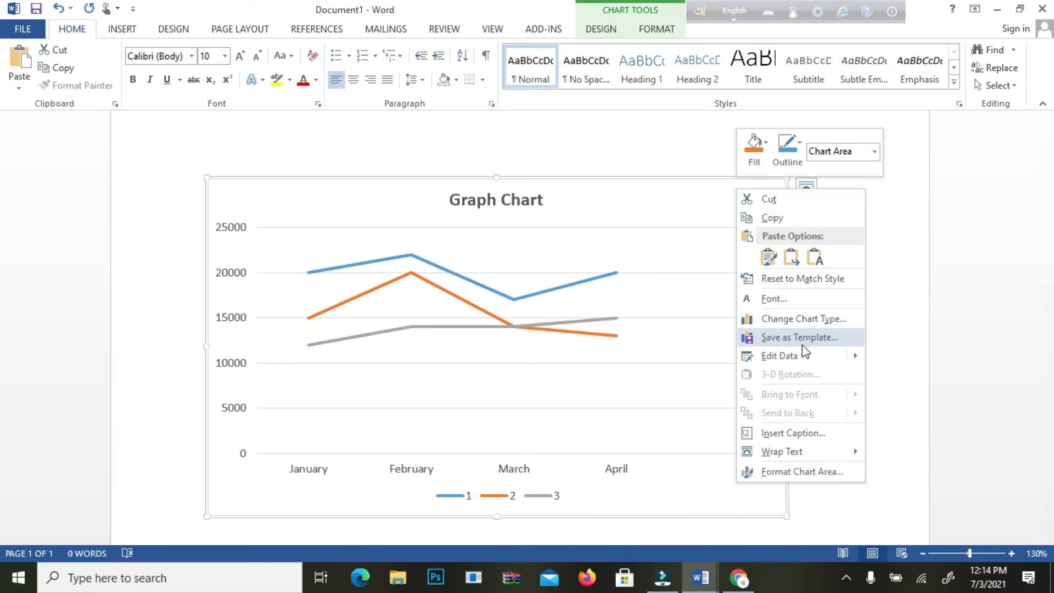
click(792, 356)
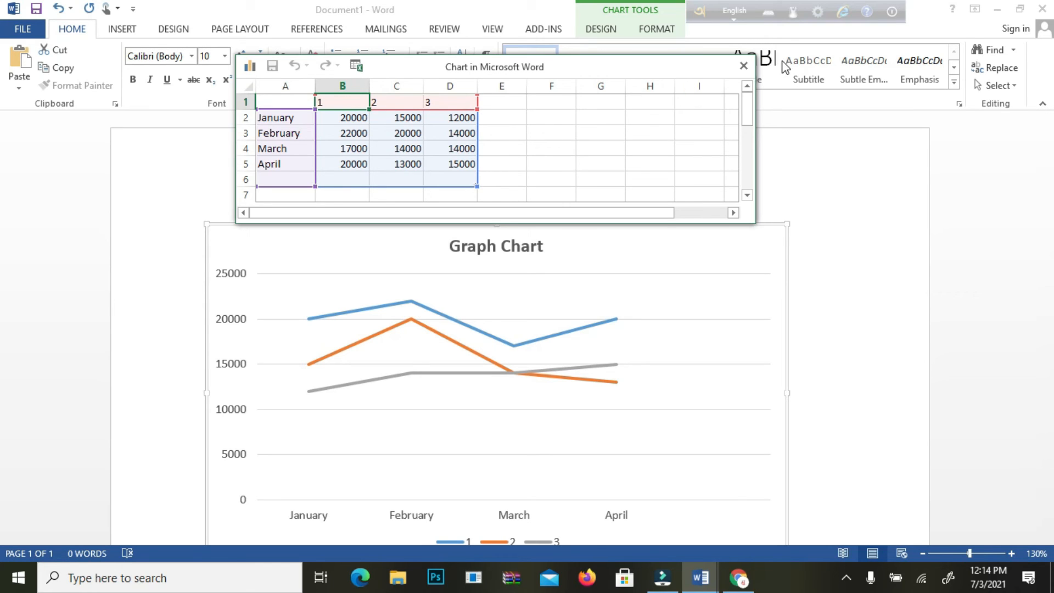
click(744, 66)
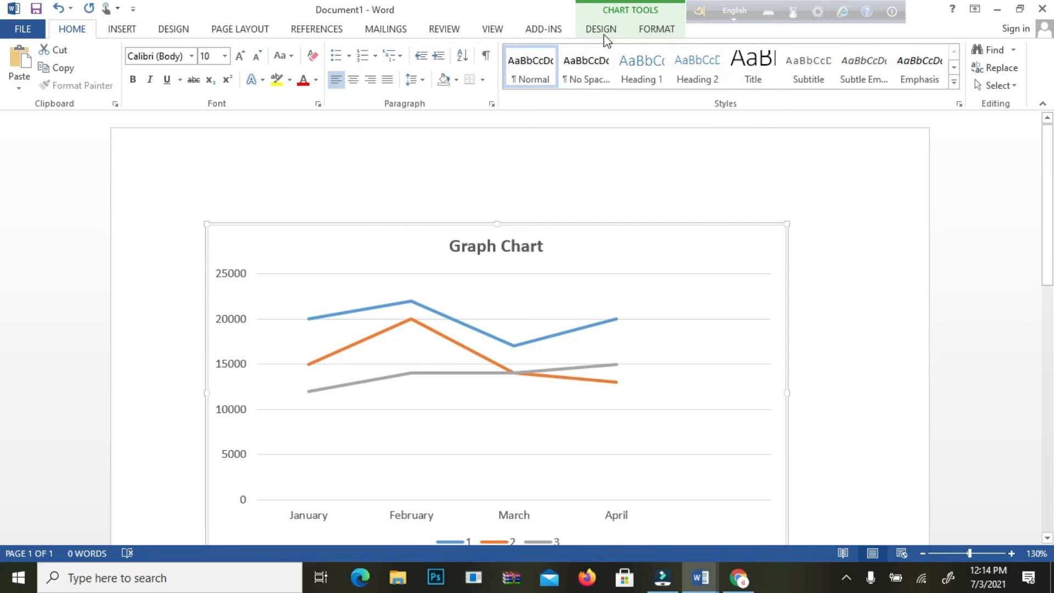
Step: Try several chart styles, from the grey gradient one with round markers through the dark one to the light one with the legend above the plot
click(618, 31)
click(243, 70)
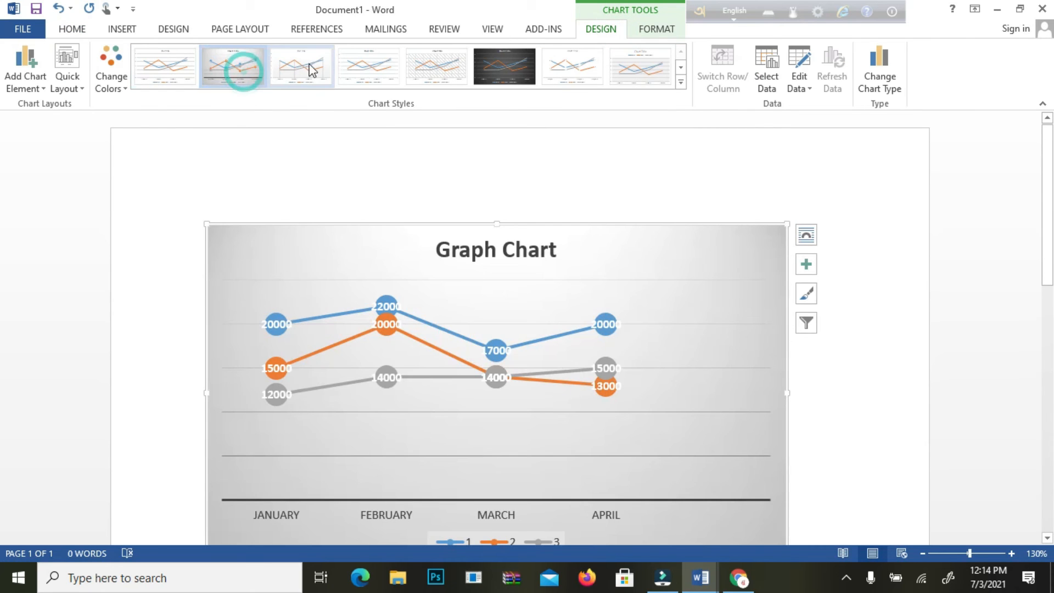
click(376, 61)
click(437, 61)
click(502, 61)
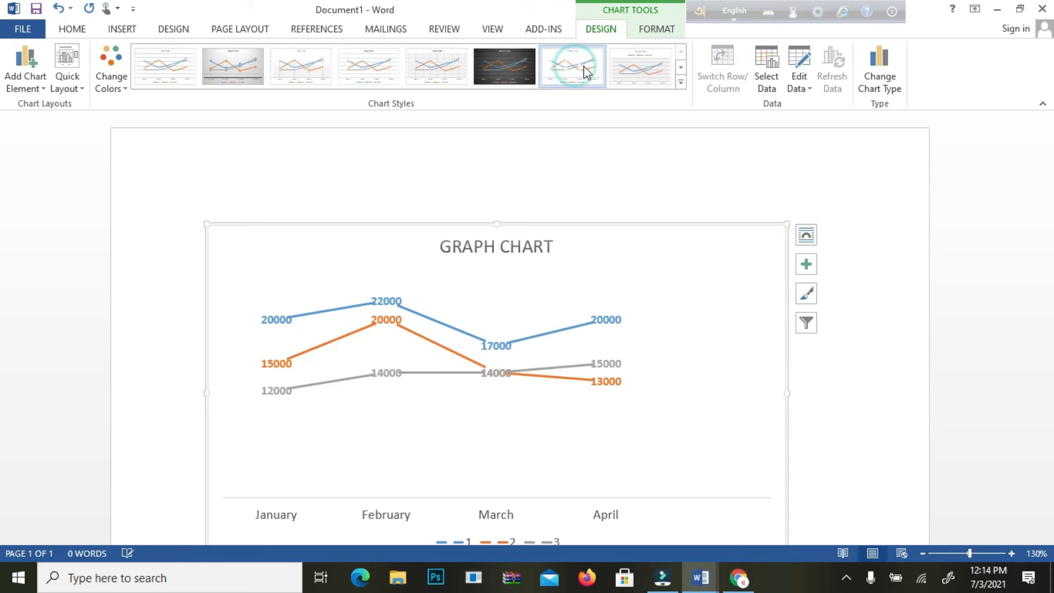
click(627, 62)
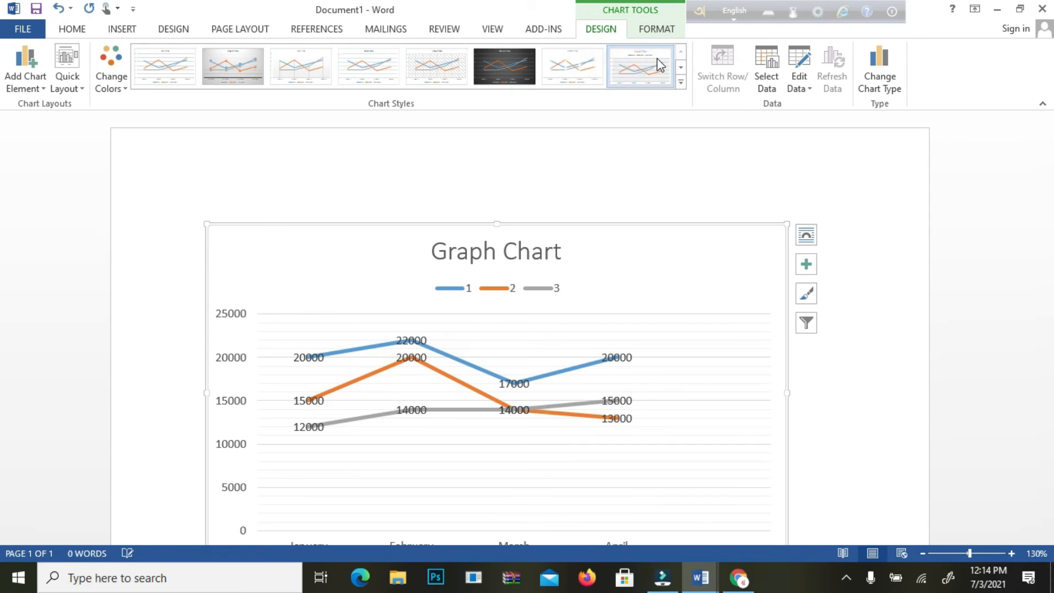
Step: Try the remaining chart styles in the gallery, ending with the dark style with glowing lines
click(681, 67)
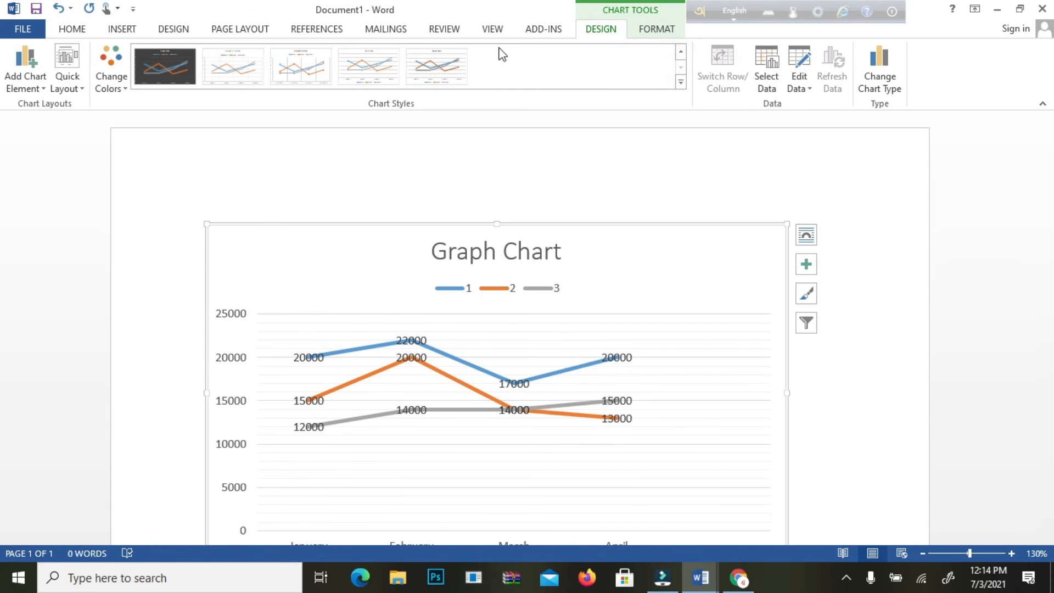
click(463, 87)
click(367, 64)
click(276, 56)
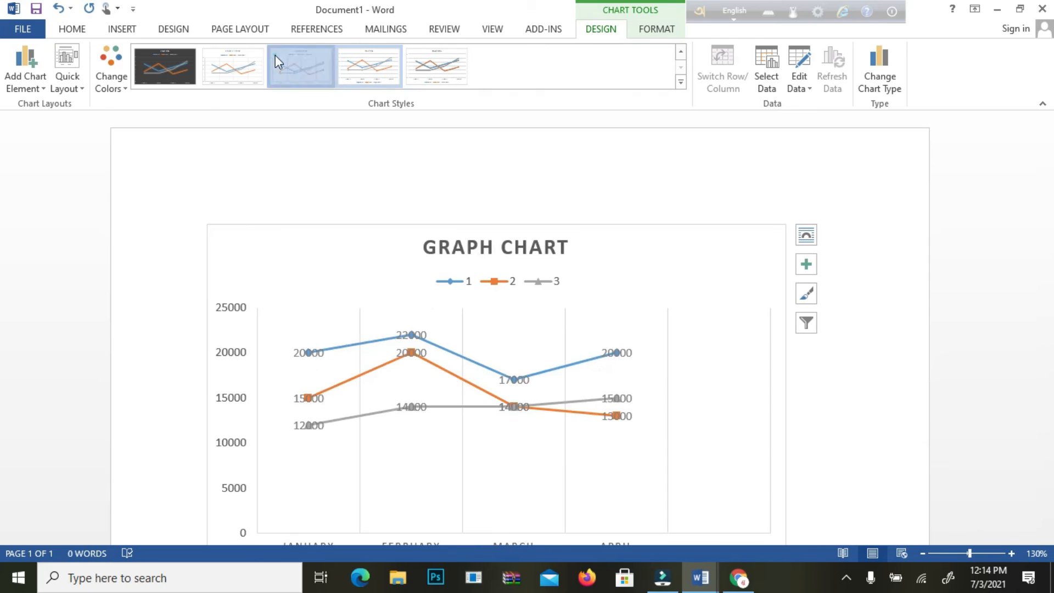
click(163, 58)
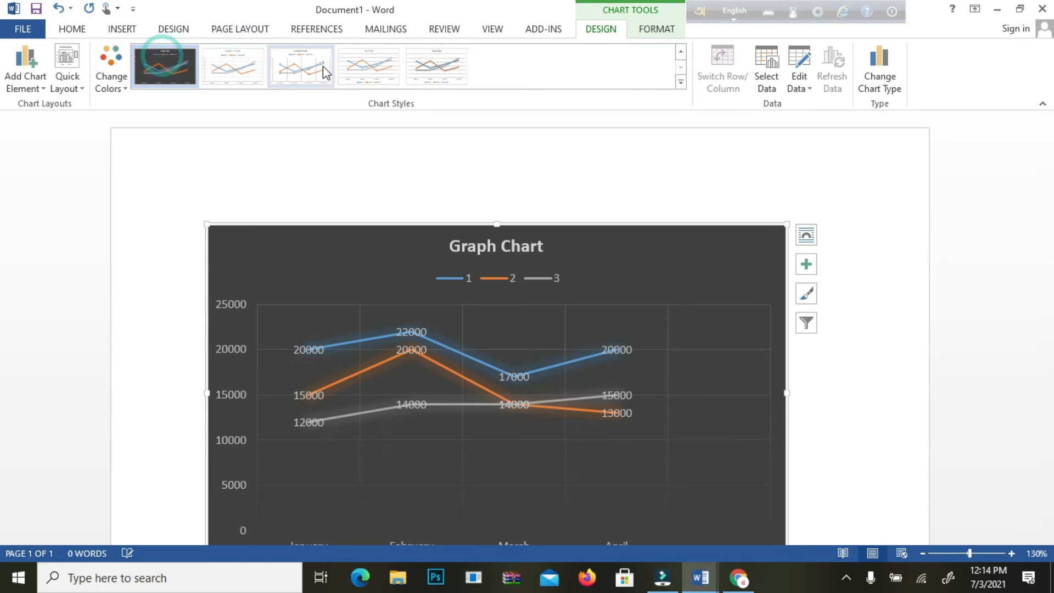
Step: Apply the chart style with double-outlined lines, an uppercase title and the legend above the plot
click(681, 81)
click(422, 108)
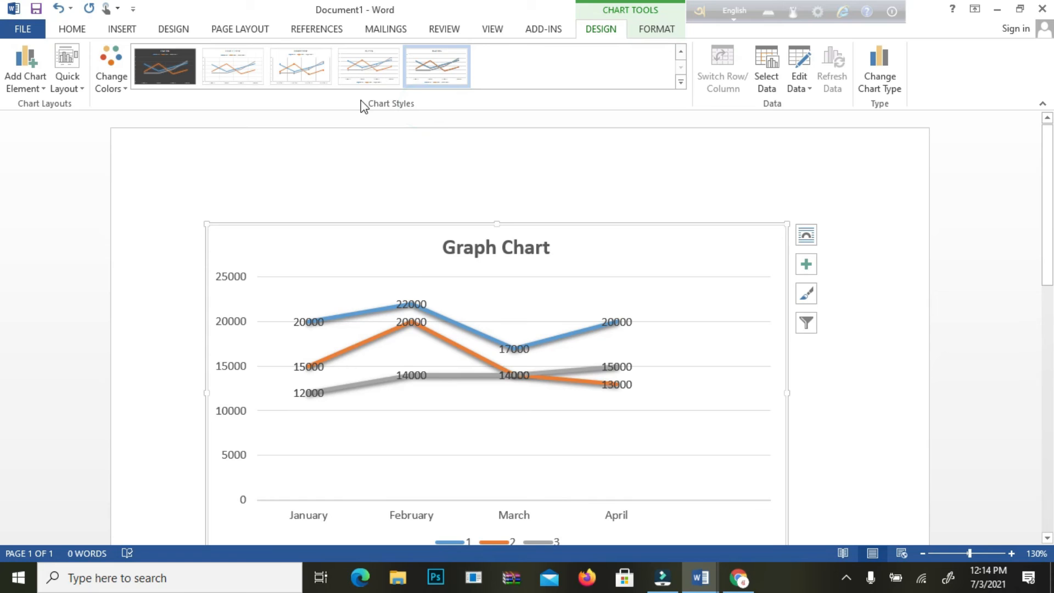
click(235, 66)
click(681, 52)
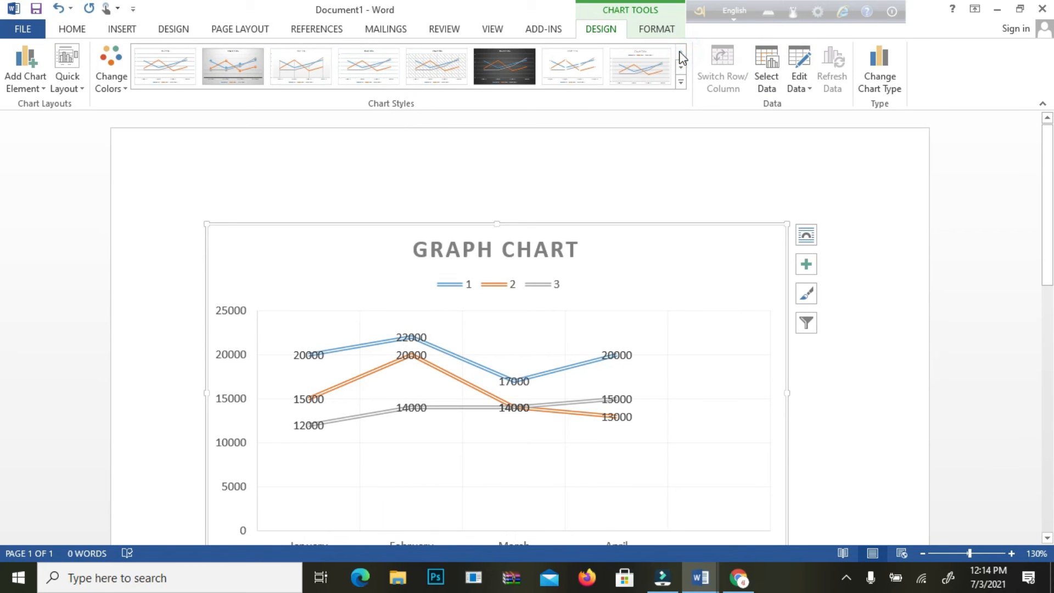
Step: Try the dark glowing-line style, the style with vertical drop lines and the first plain chart style
click(680, 67)
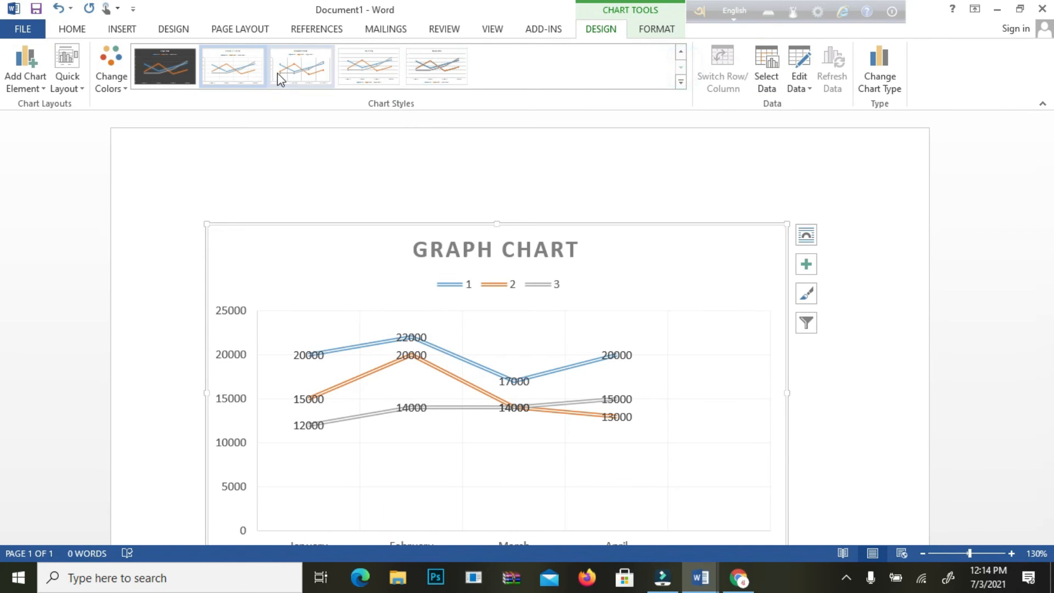
click(161, 63)
click(681, 53)
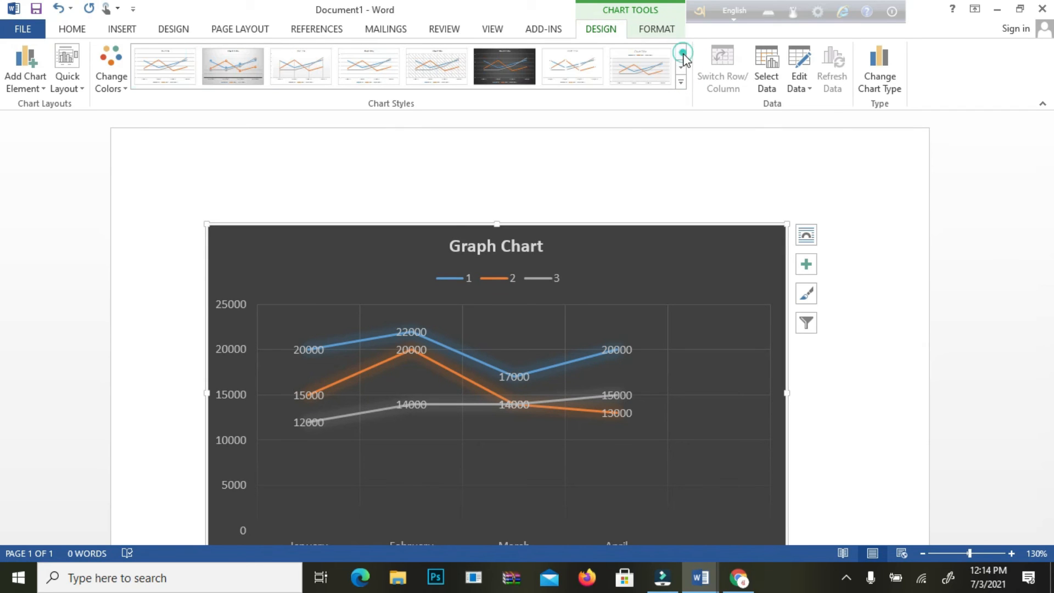
click(300, 60)
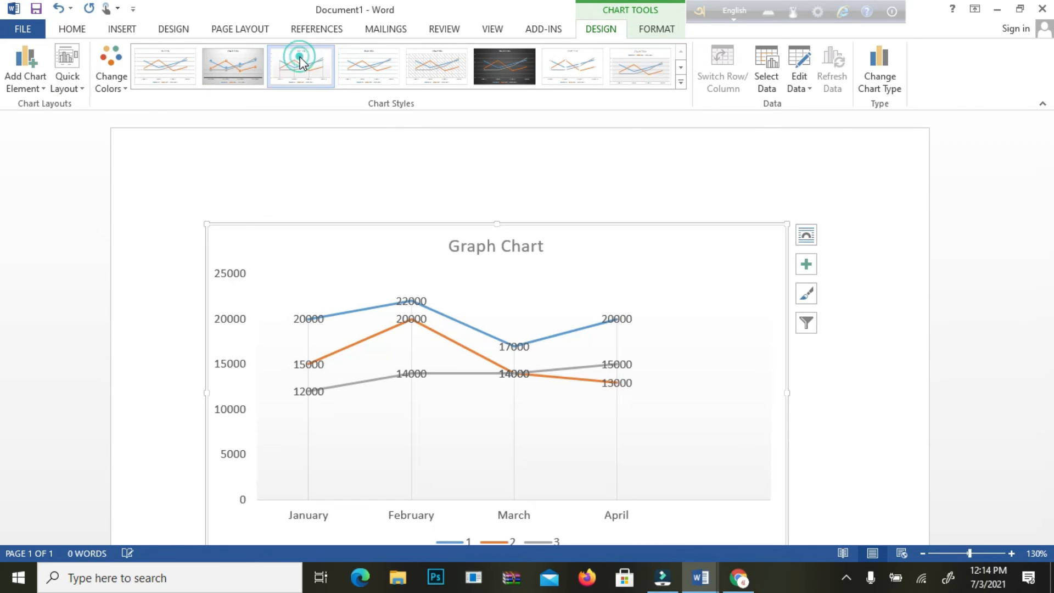
click(162, 61)
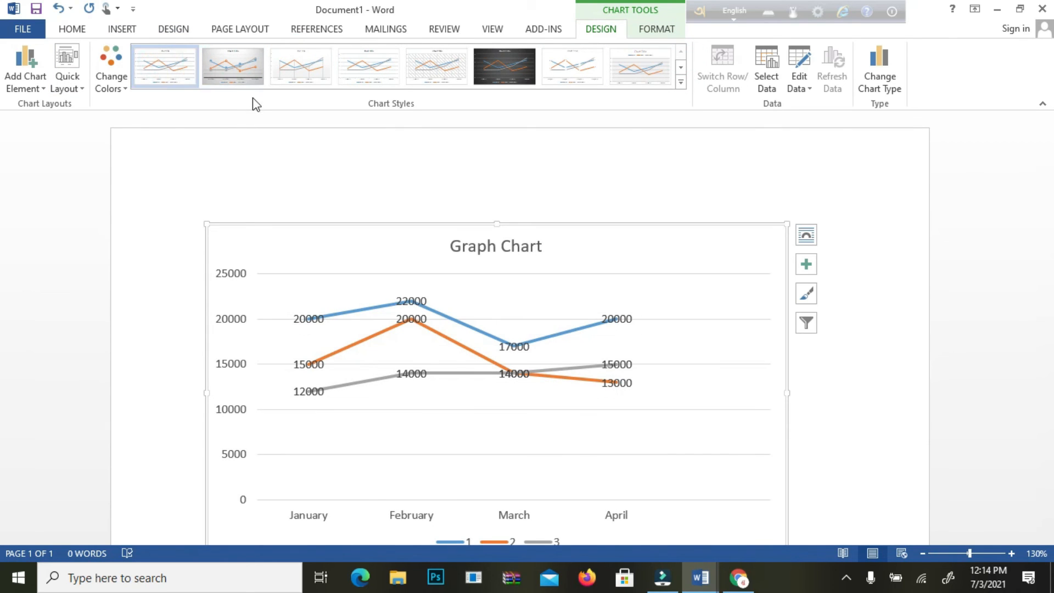
Step: Compare more light chart styles, including the one with coloured value labels, and return to the first plain style
click(302, 63)
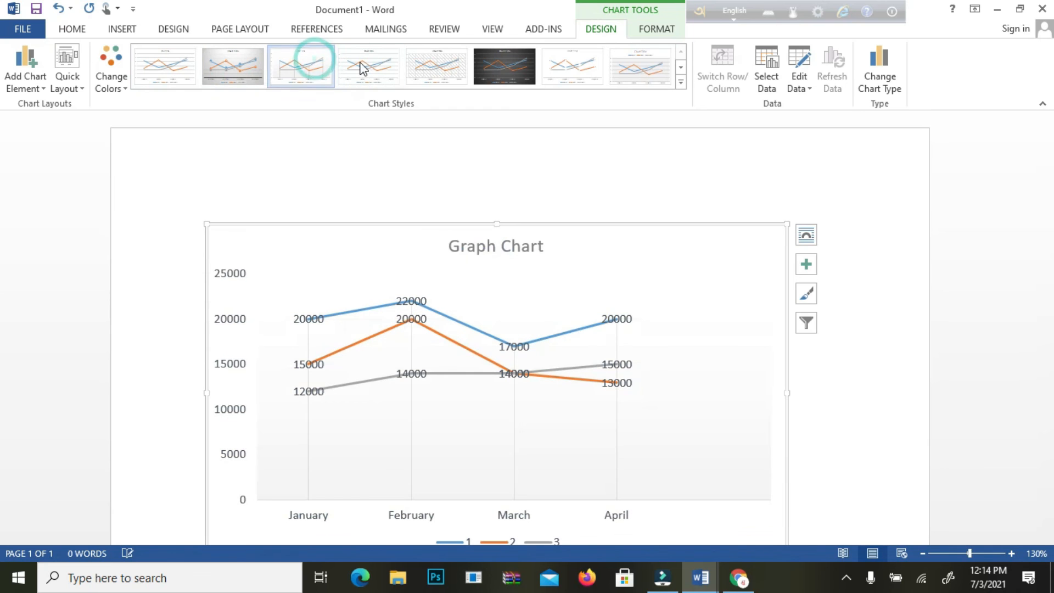
click(454, 67)
click(567, 62)
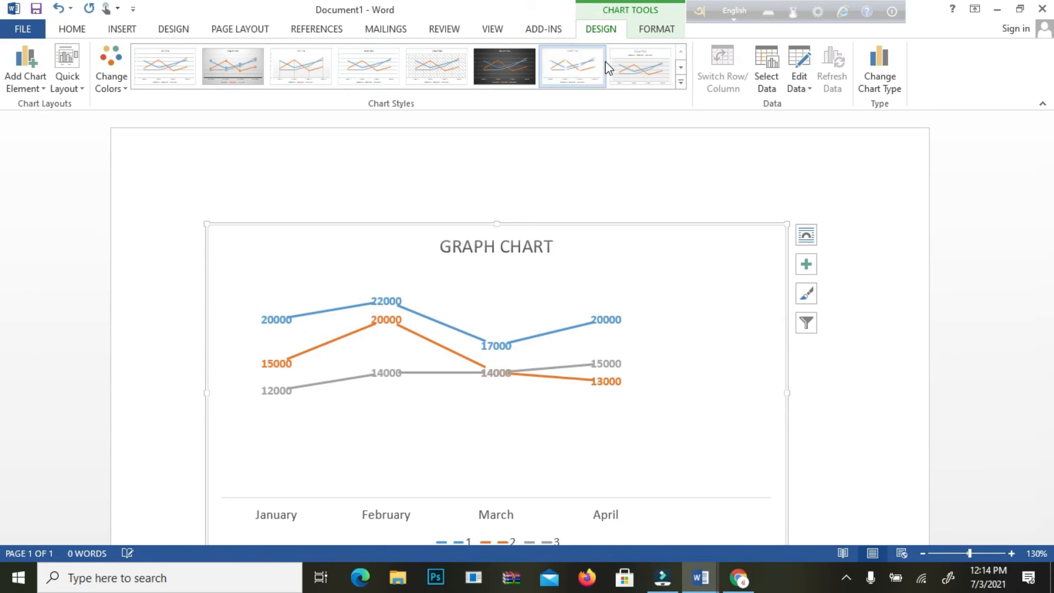
click(629, 61)
click(151, 68)
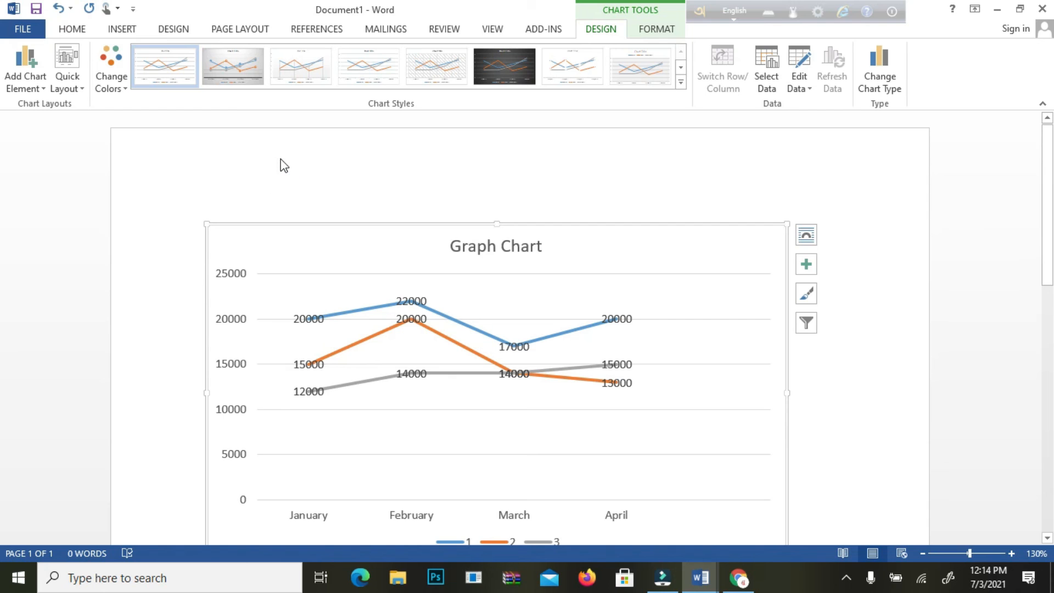
Step: Undo the latest chart style changes back to the style with double-outlined lines and an uppercase title
key(ctrl+z)
key(ctrl+z)
key(ctrl+z)
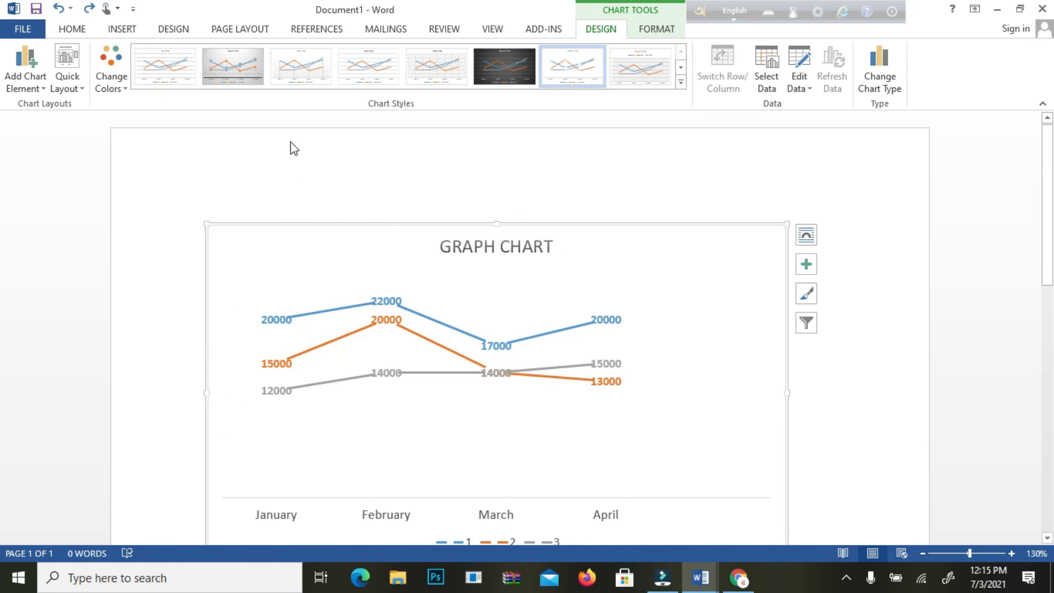
key(ctrl+z)
key(ctrl+z)
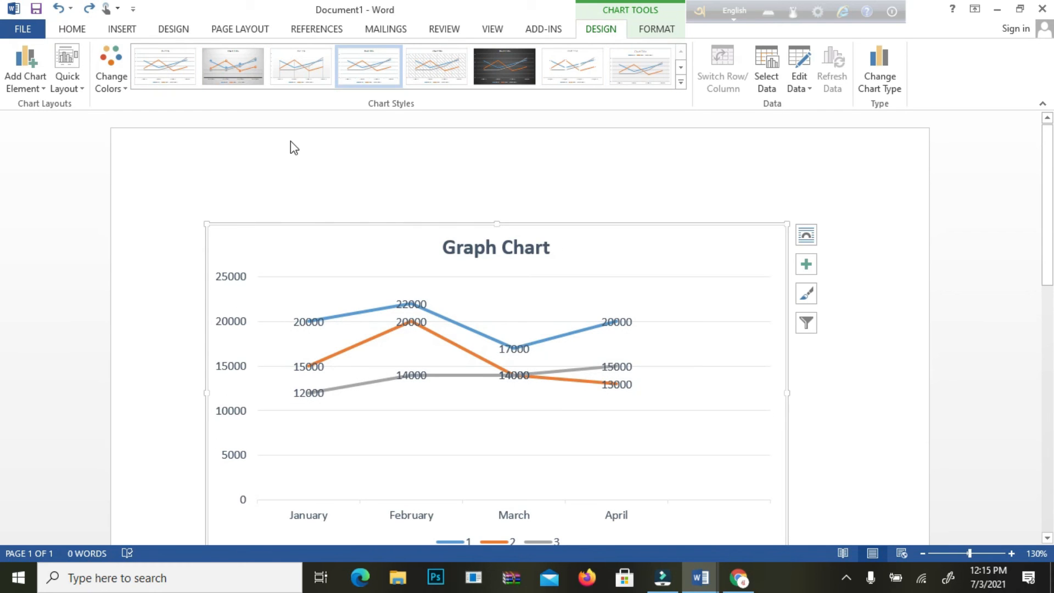
key(ctrl+z)
key(ctrl+z)
key(ctrl+z)
key(ctrl+z)
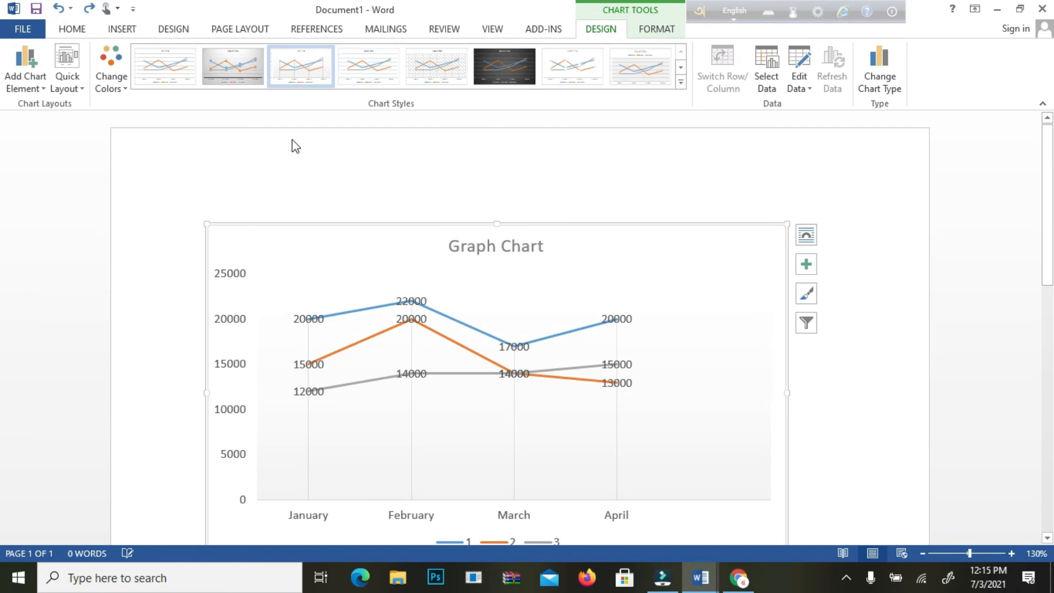
key(ctrl+z)
key(ctrl+z)
key(ctrl+z)
key(ctrl+z)
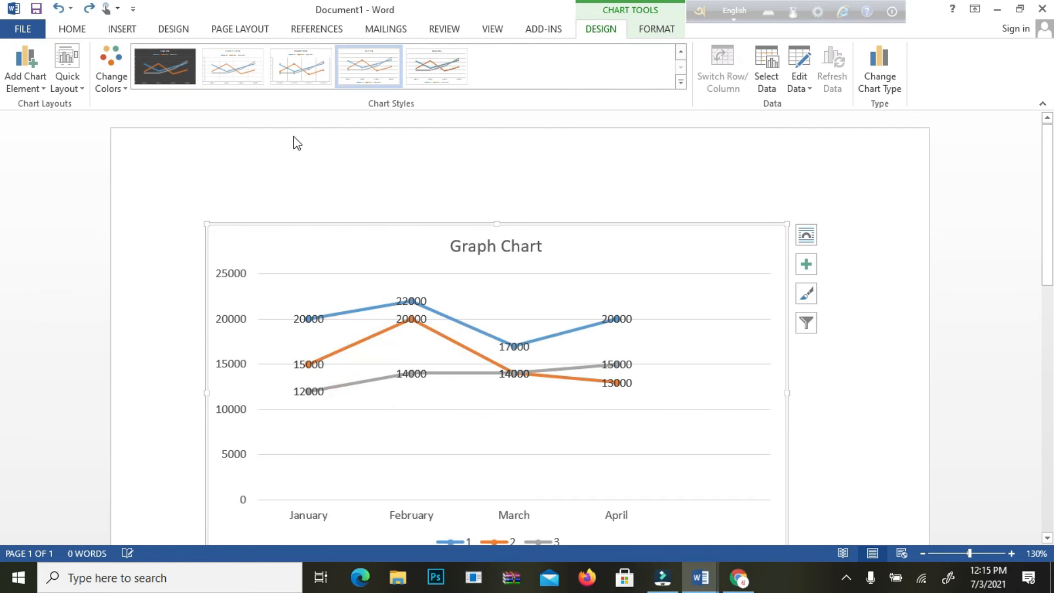
Step: Undo the remaining chart style changes and the added data labels, back to the first plain style with the bold title
key(ctrl+z)
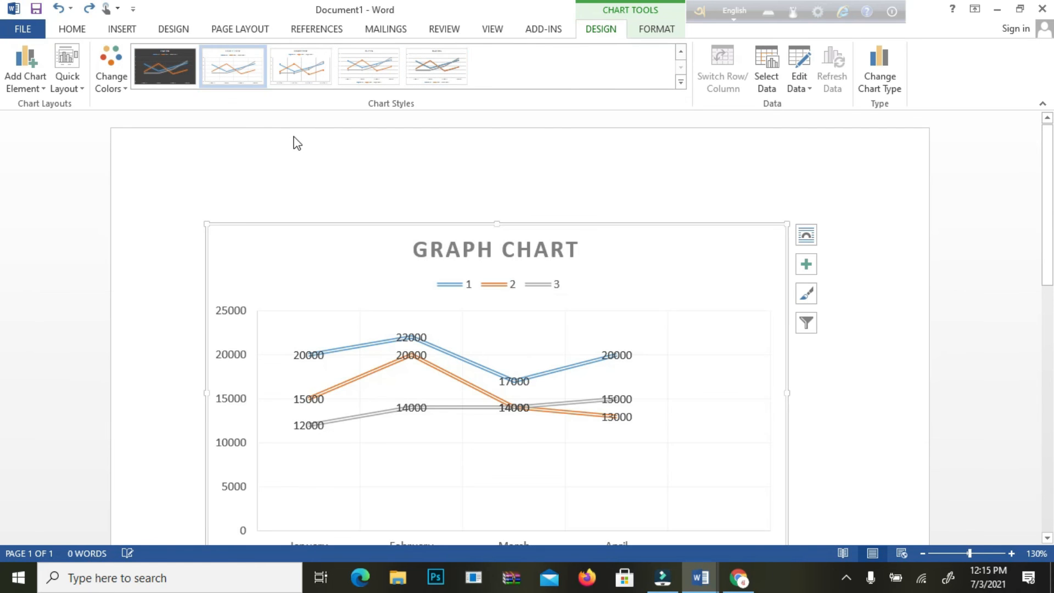
key(ctrl+z)
key(ctrl+z)
key(ctrl+z)
key(ctrl+z)
key(ctrl+z)
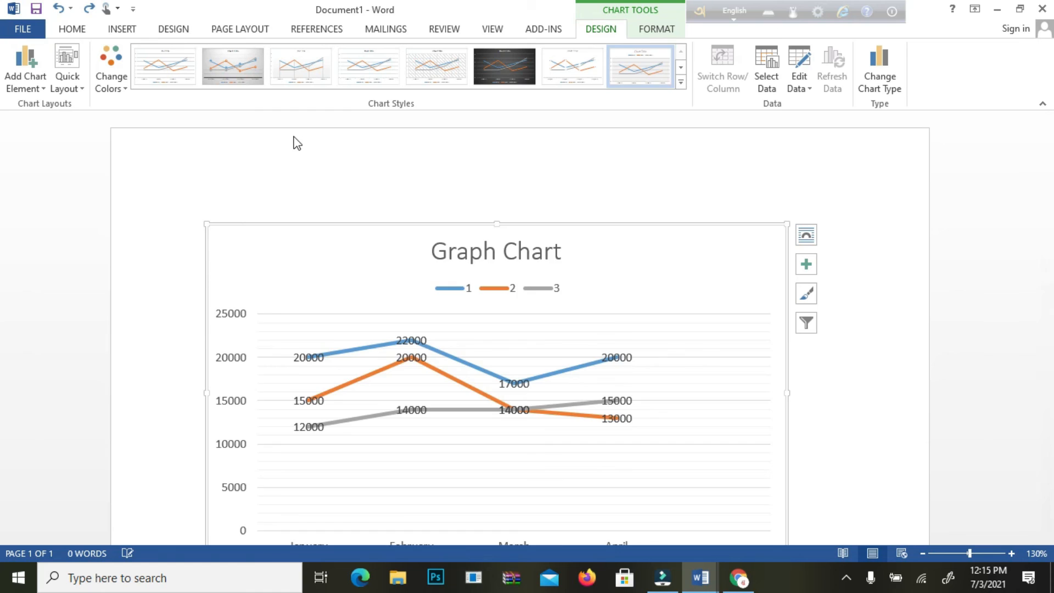
key(ctrl+z)
key(ctrl+z)
key(ctrl+z)
key(ctrl+z)
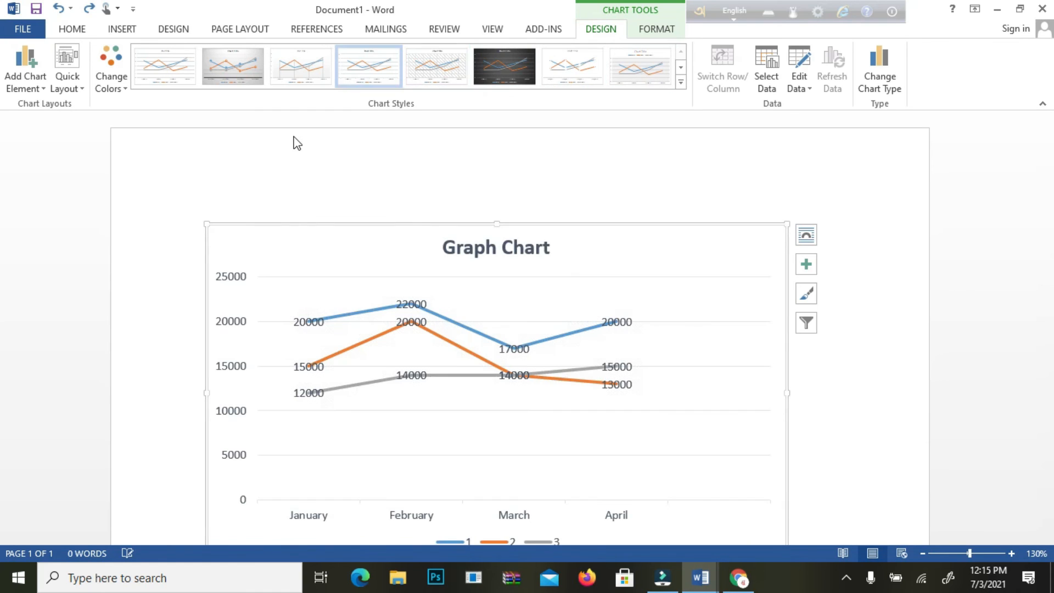
key(ctrl+z)
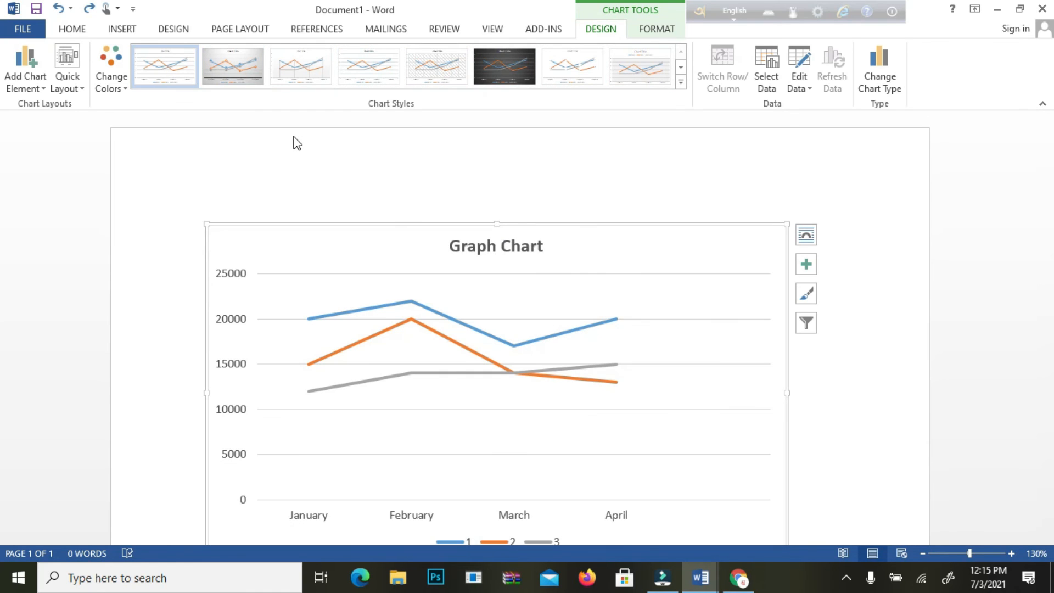
key(ctrl+z)
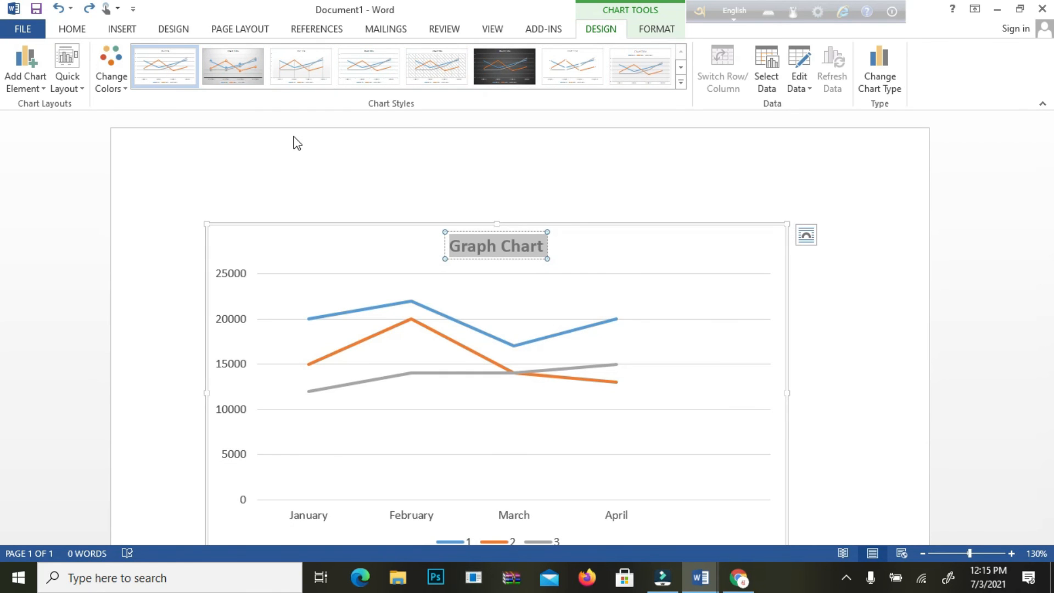
Step: Turn bold off and back on for the chart title, and deselect the title text
click(73, 28)
click(135, 81)
click(135, 80)
click(377, 160)
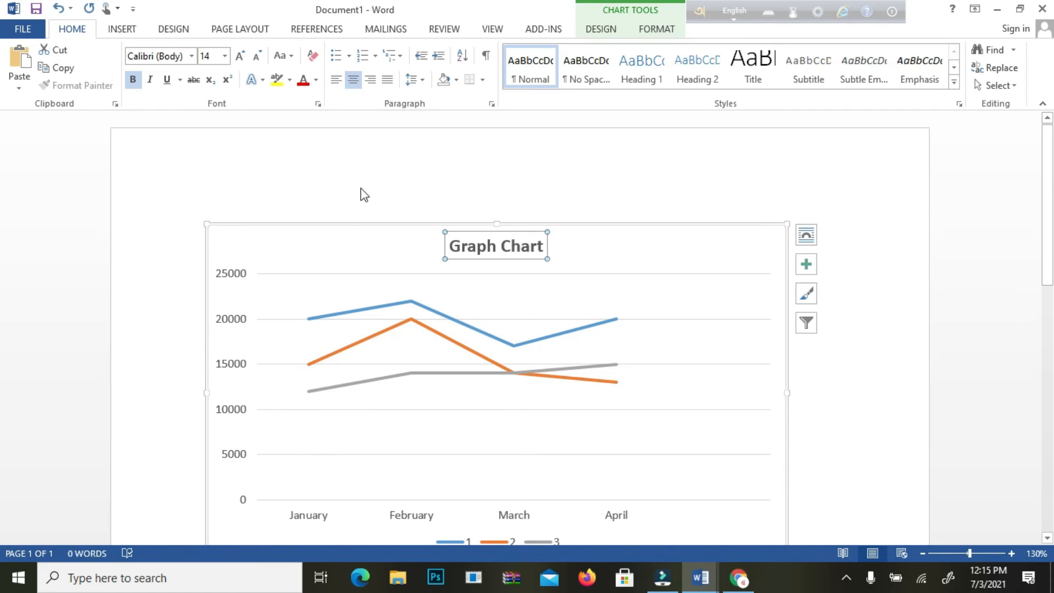
Step: Preview the High-Low-Close stock chart type for the chart, and cancel the chart type change
click(130, 29)
click(285, 66)
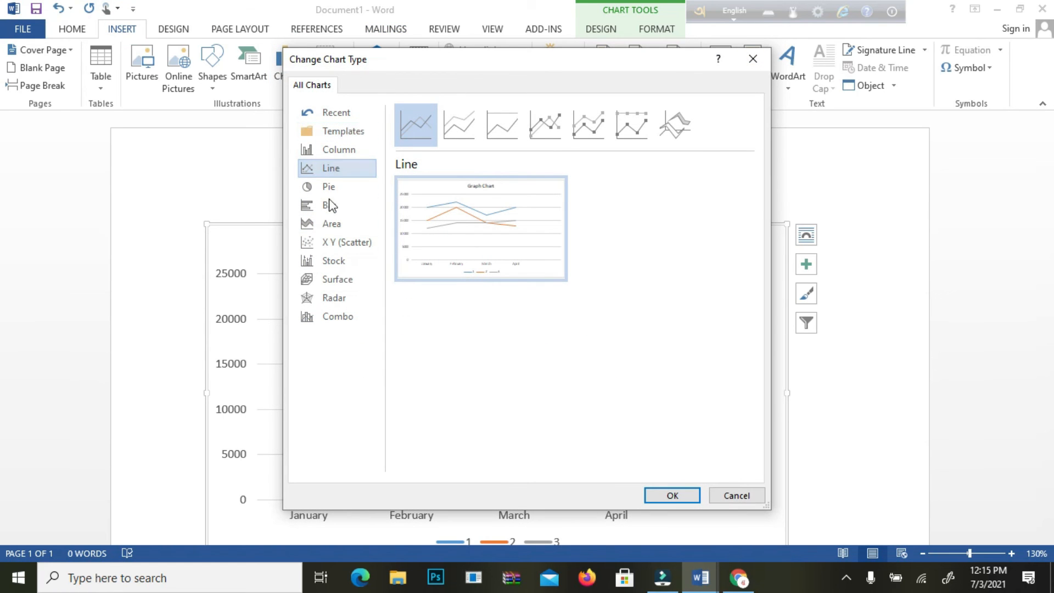
click(364, 262)
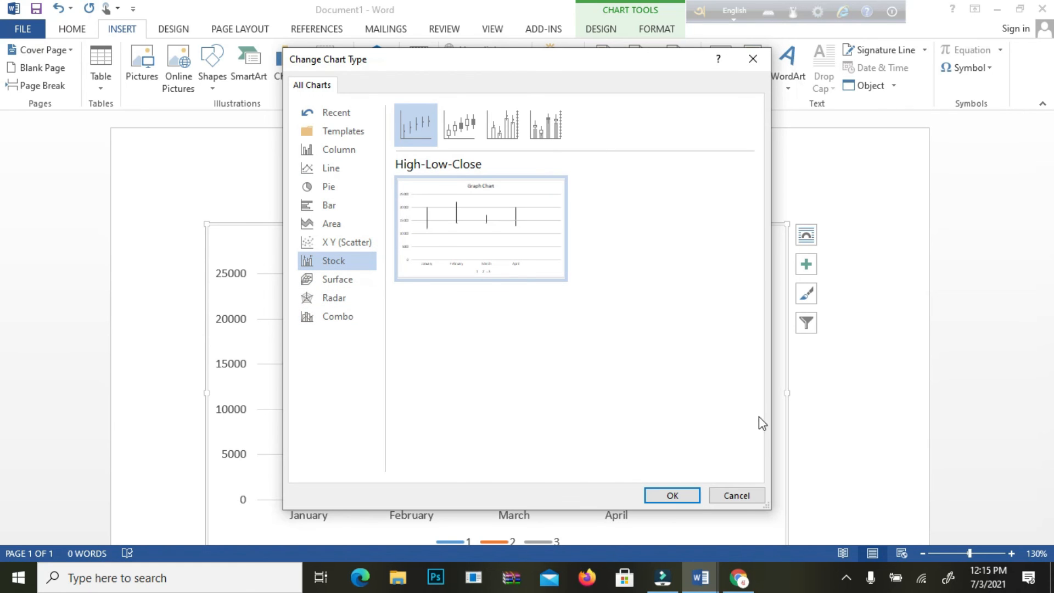
click(739, 497)
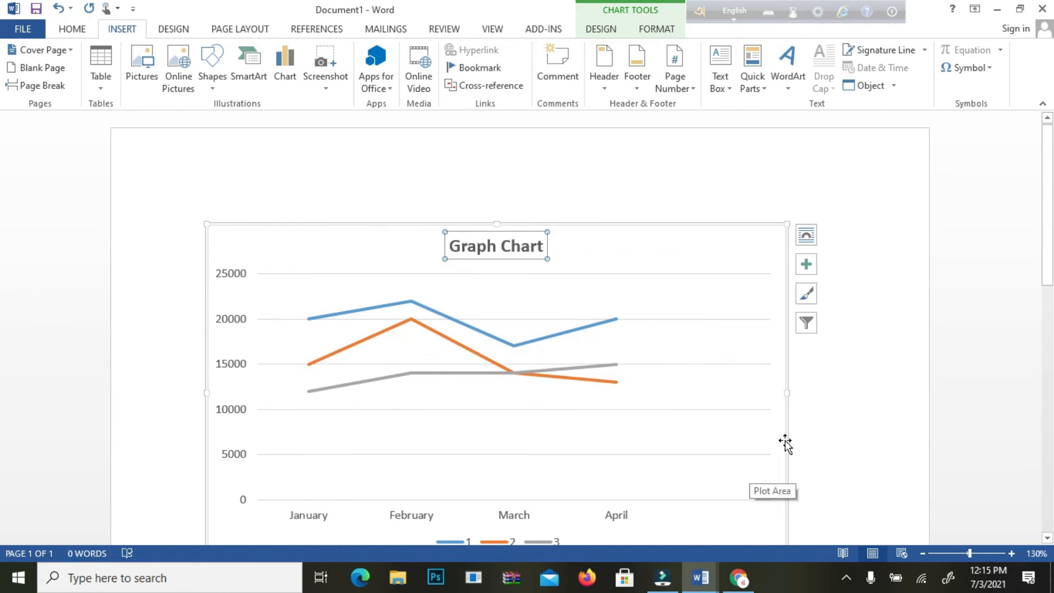